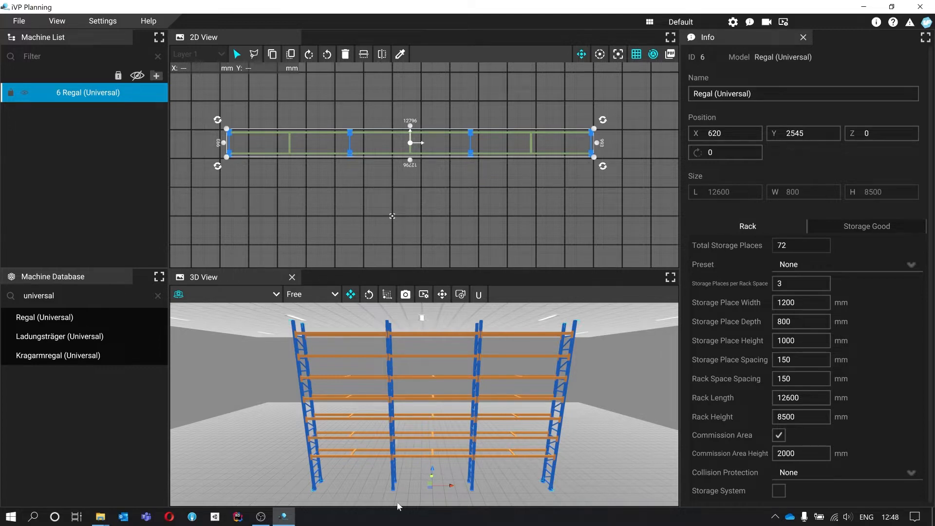
Preview the Regal (Universal) model from the machine database and close the preview without placing it
click(43, 318)
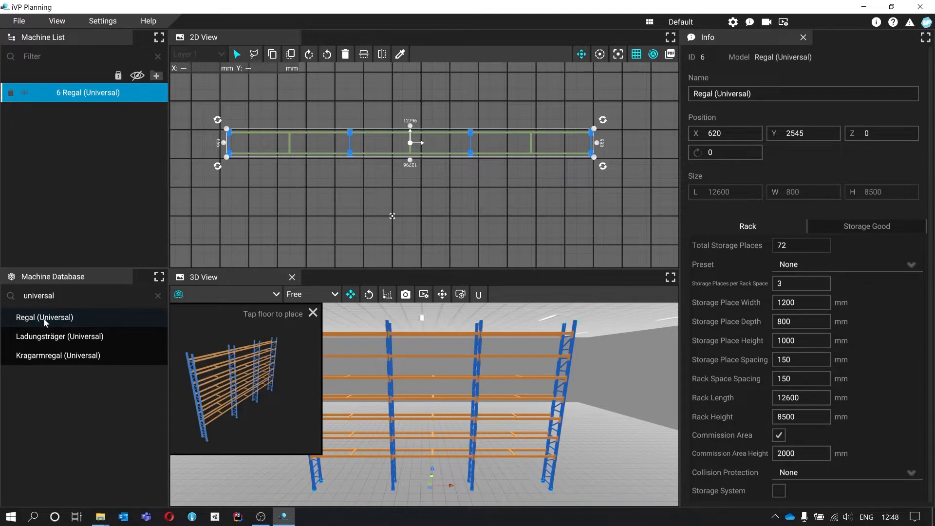
click(313, 312)
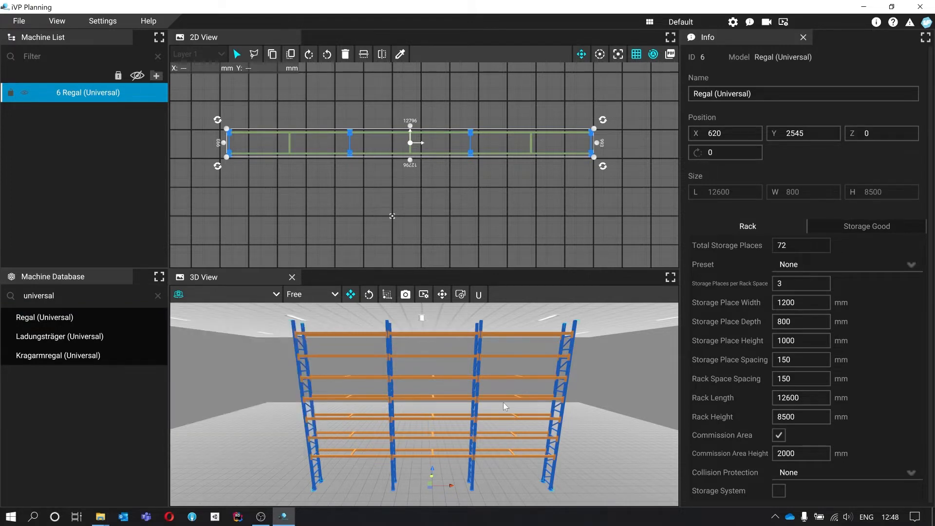
drag(505, 392, 467, 262)
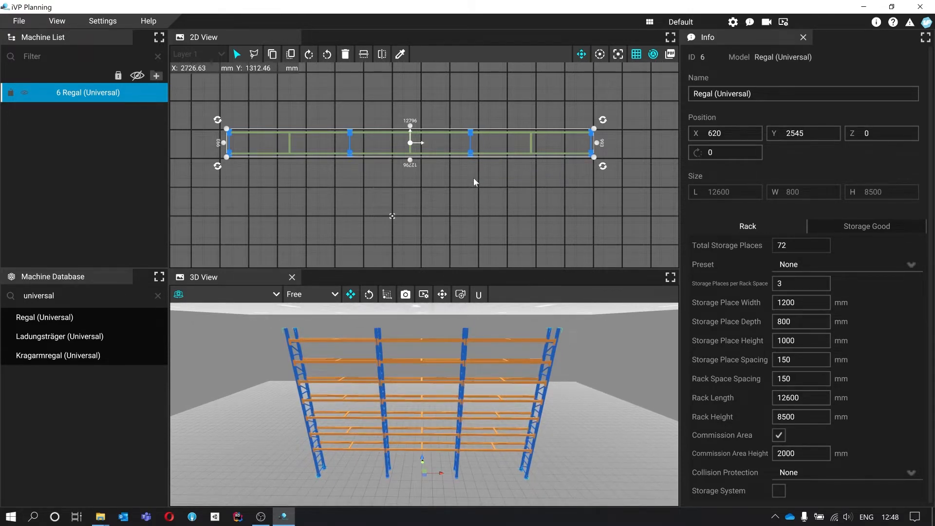
Stretch the rack in the 2D view to a length of about 18300 mm and narrow it to a depth of about 589 mm
scroll(475, 177, down, 2)
scroll(477, 169, down, 2)
scroll(470, 152, up, 3)
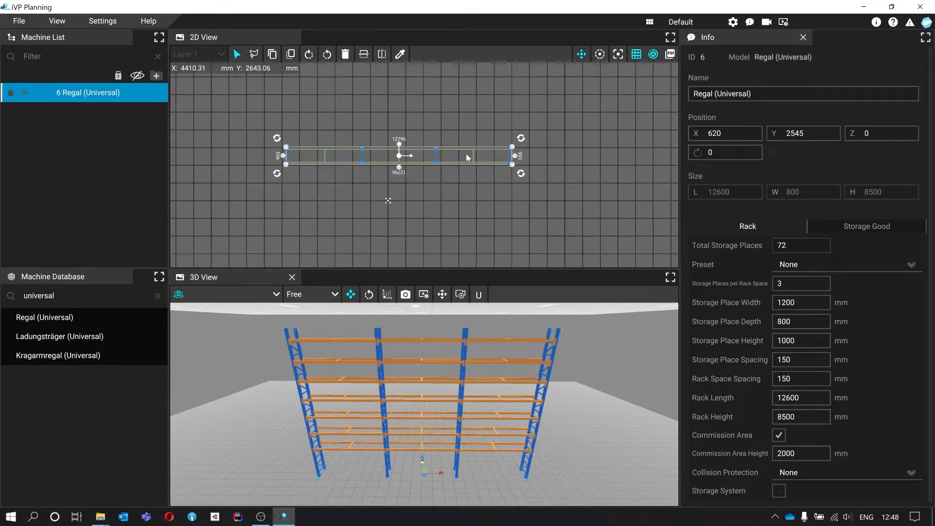
scroll(474, 149, down, 1)
scroll(475, 152, up, 1)
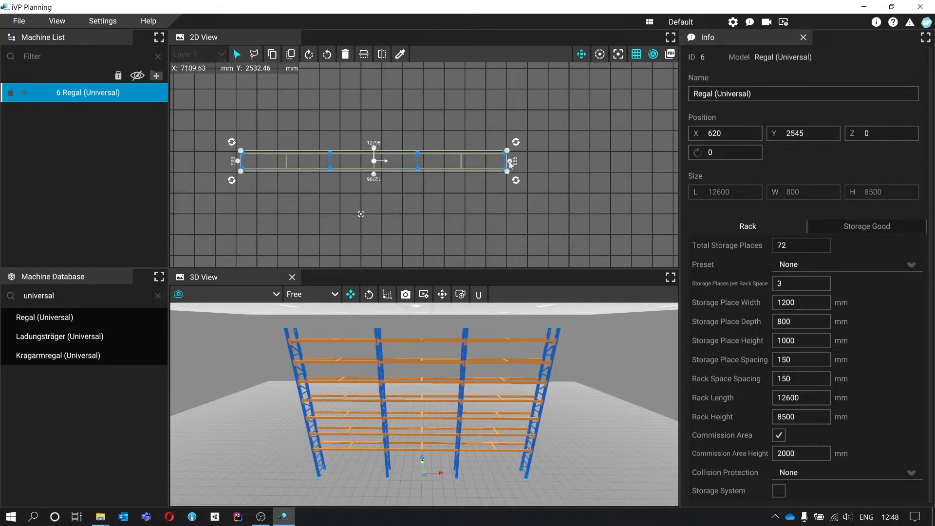
mouse_move(510, 164)
mouse_down()
mouse_move(652, 164)
mouse_move(511, 161)
mouse_up()
drag(567, 164, 629, 162)
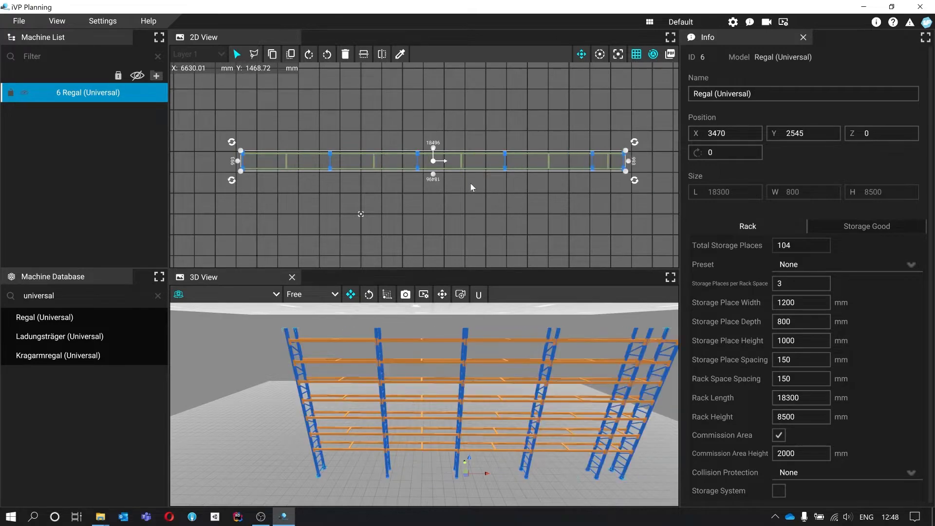
mouse_move(433, 178)
mouse_down()
mouse_move(435, 188)
mouse_move(438, 175)
mouse_up()
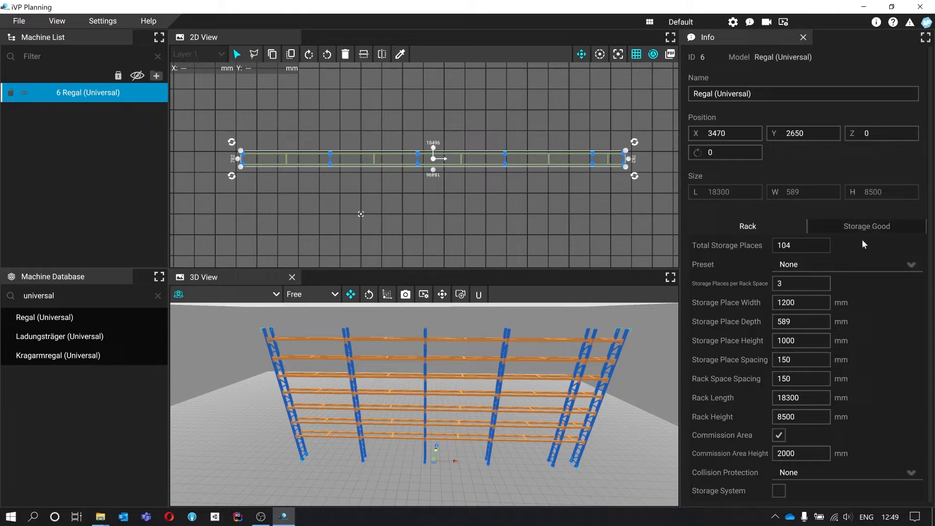
Fill the rack with storage goods at a fill percentage of 100 % and choose Box as the object
click(868, 229)
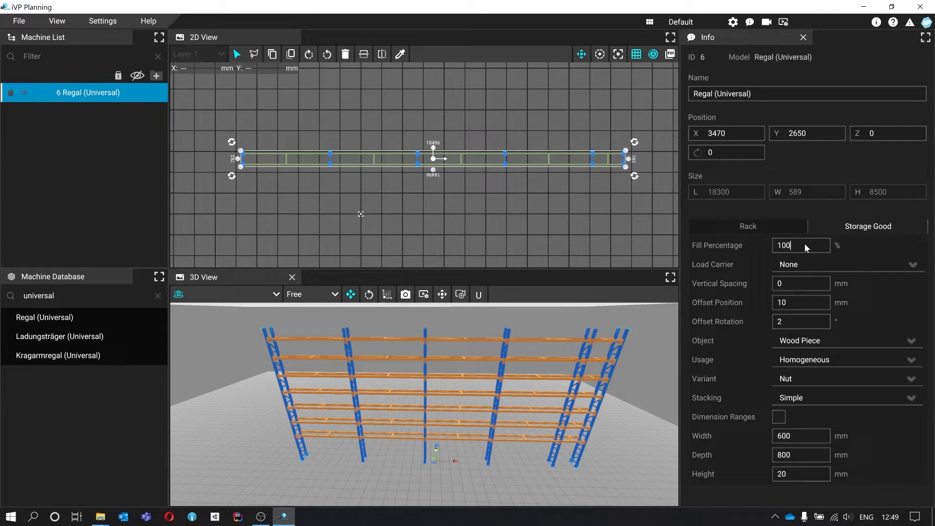
key(Return)
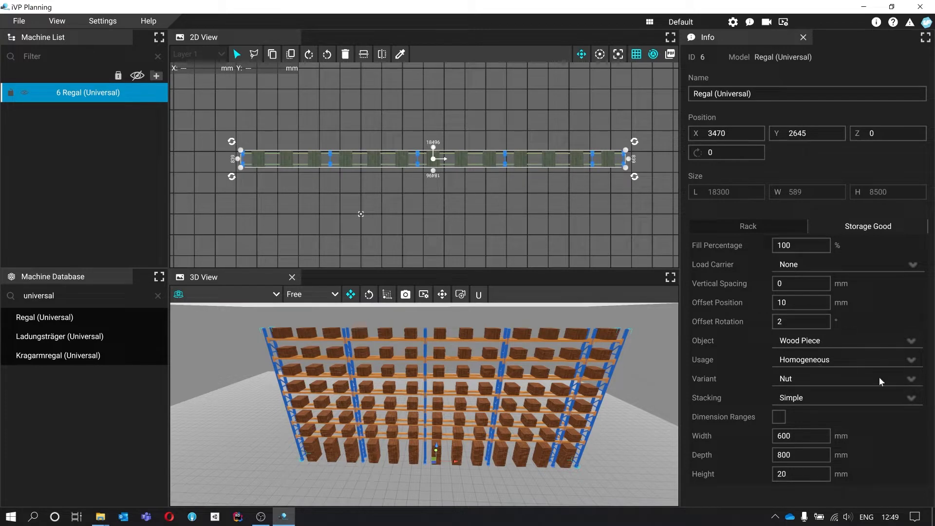
click(888, 345)
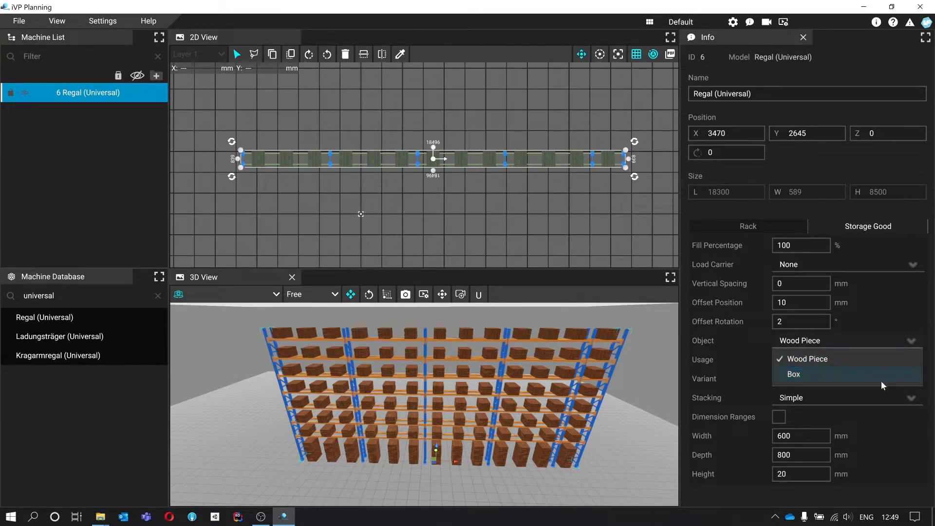
click(881, 380)
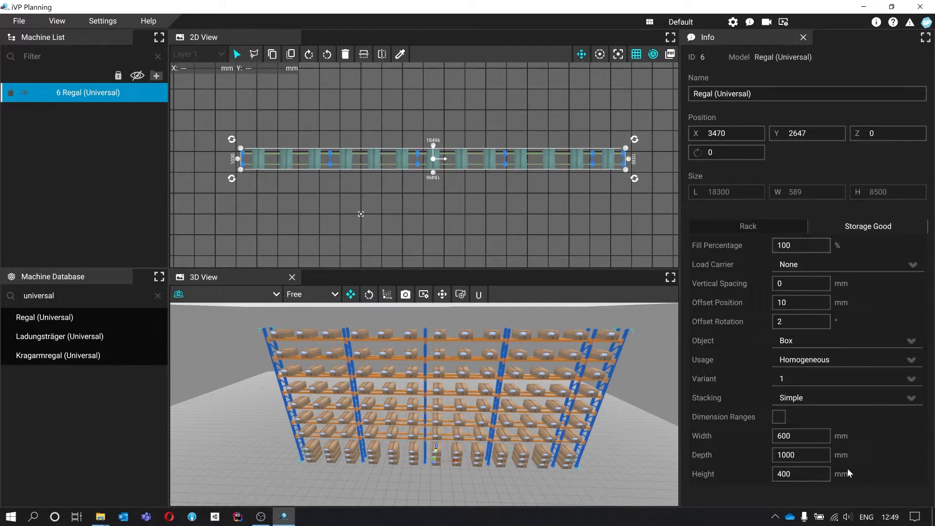
Shorten the rack in the 2D view to a length of about 11250 mm
click(770, 222)
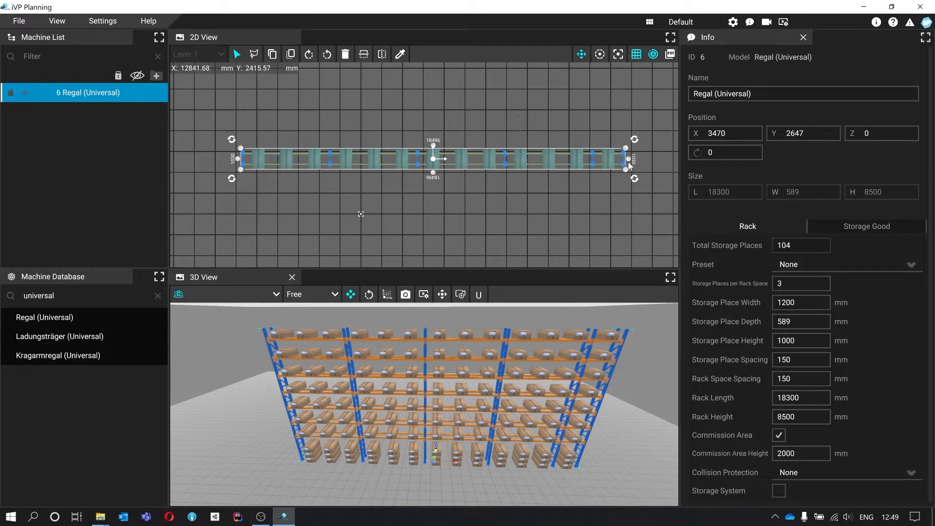
drag(628, 159, 486, 160)
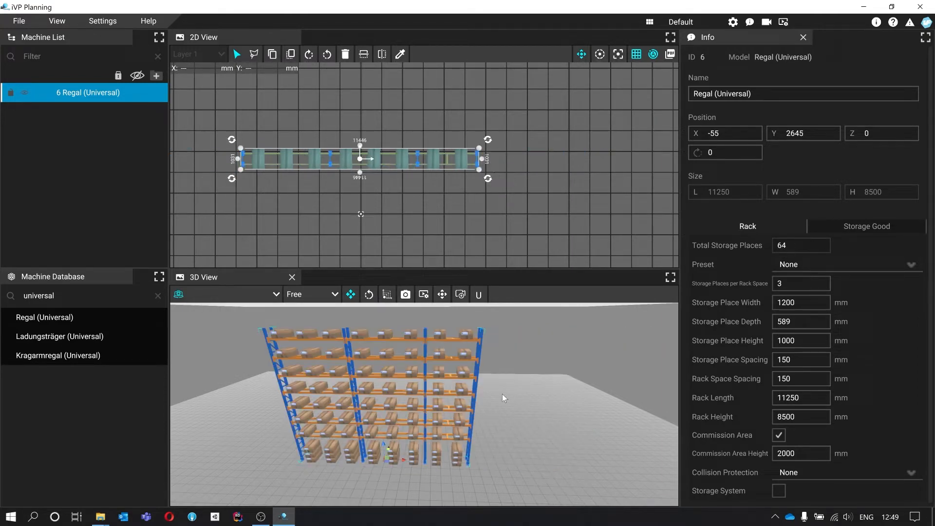
drag(503, 397, 468, 252)
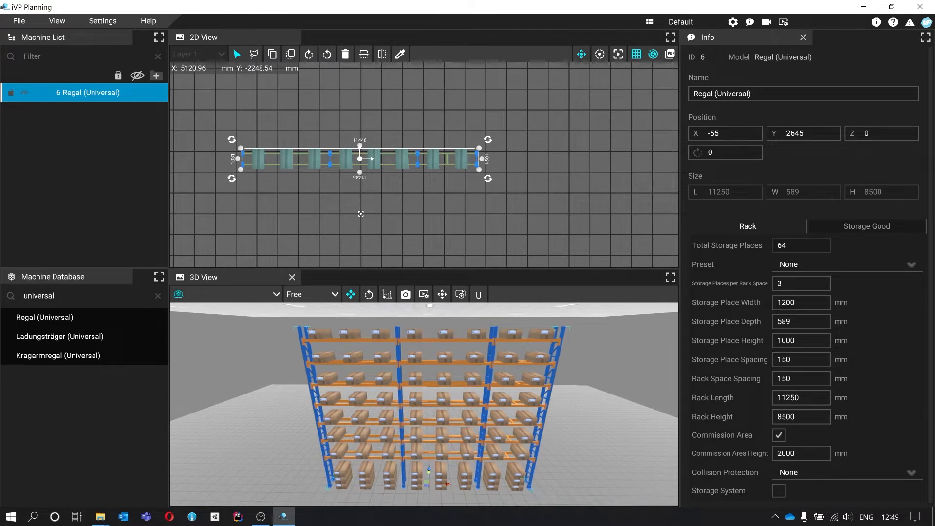
key(s)
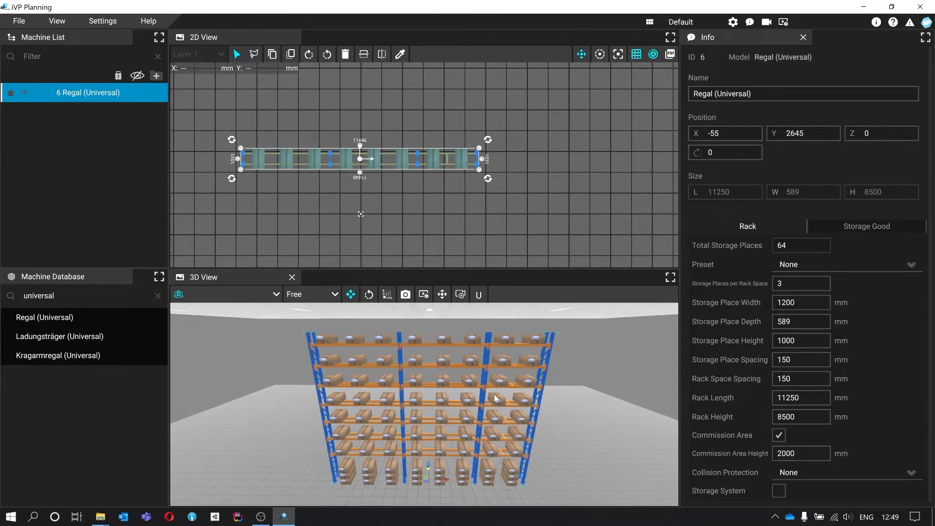
Set the load carrier of the storage goods to Pallet
click(881, 226)
click(875, 264)
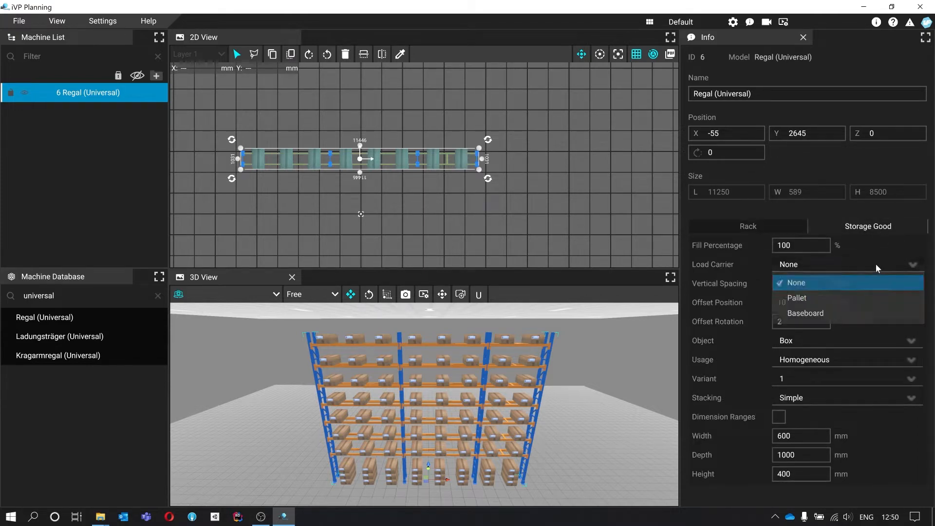
click(871, 303)
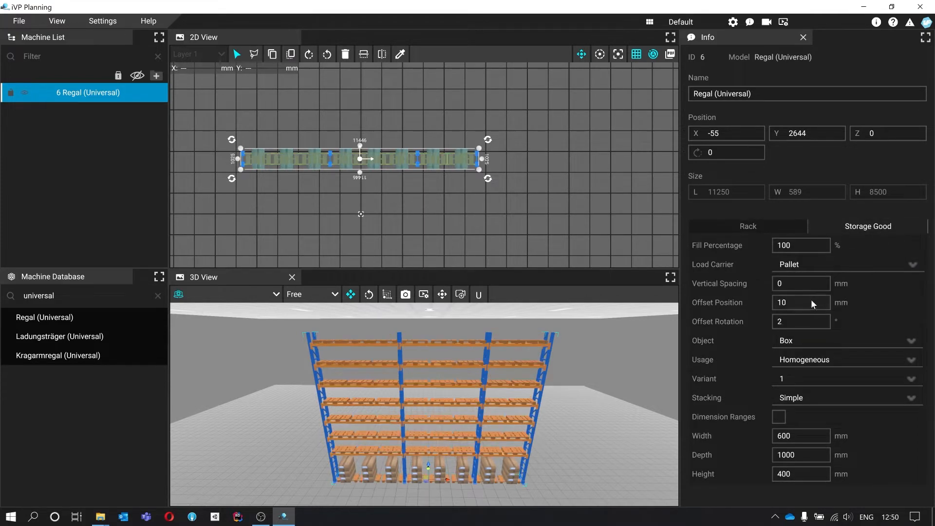
Set the height of the stored boxes to 200 mm
drag(640, 380, 628, 408)
key(w)
key(w)
key(s)
drag(640, 342, 640, 332)
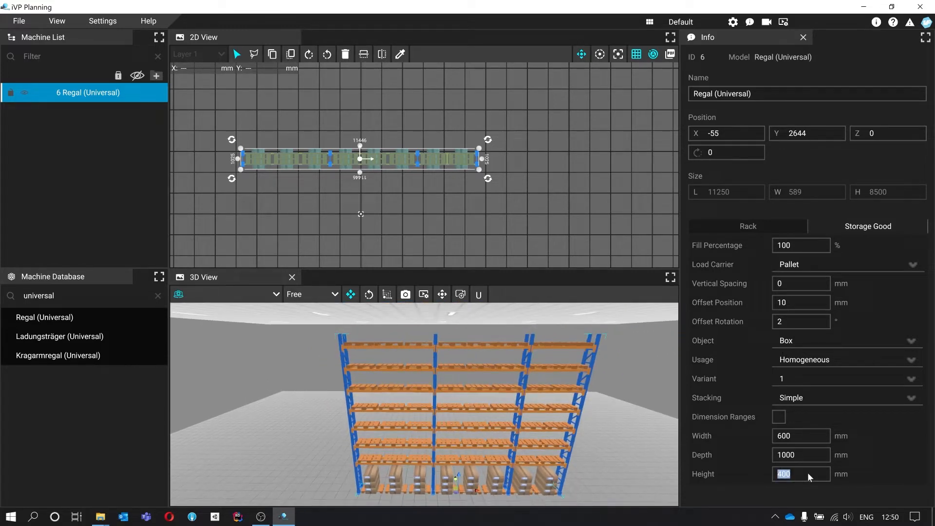
key(Return)
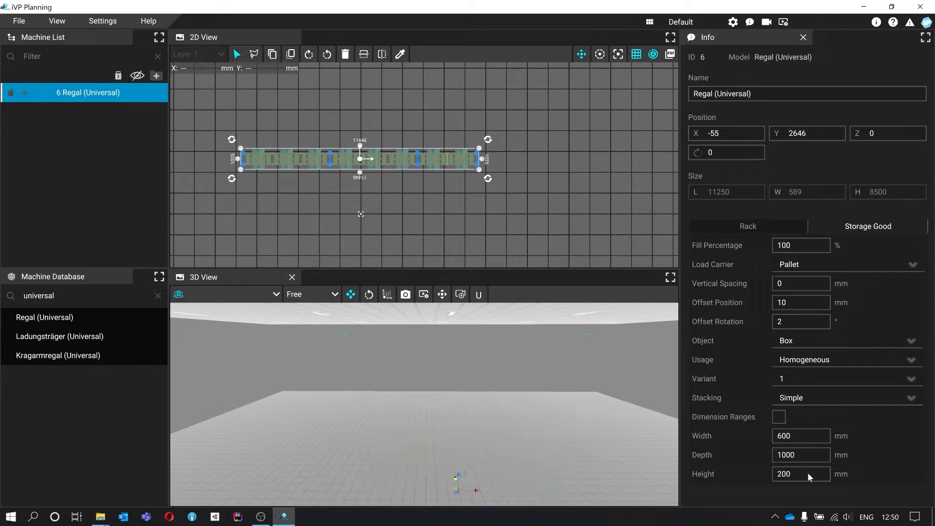
Examine the boxes and pallets on the upper rack shelves up close in the 3D view
key(w)
mouse_move(616, 422)
mouse_down()
mouse_move(613, 433)
mouse_move(612, 415)
mouse_up()
key(s)
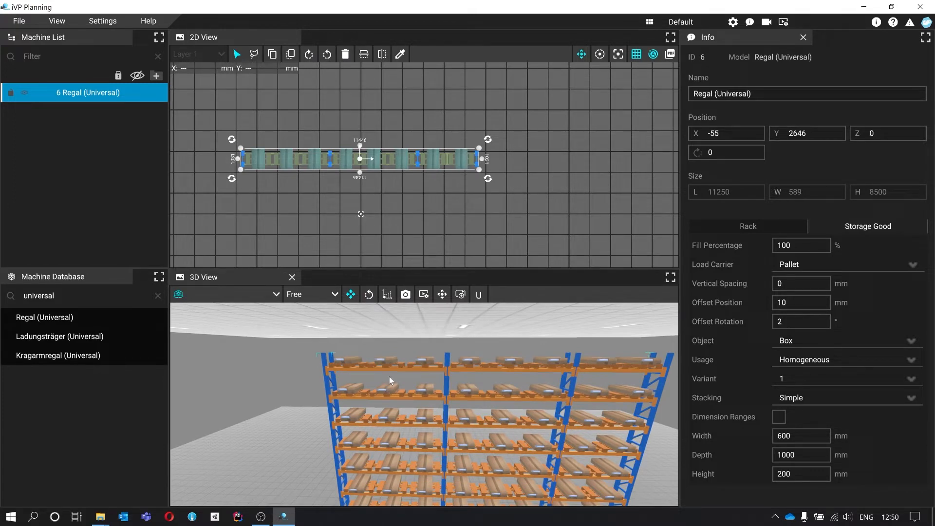
key(w)
drag(396, 378, 396, 372)
key(w)
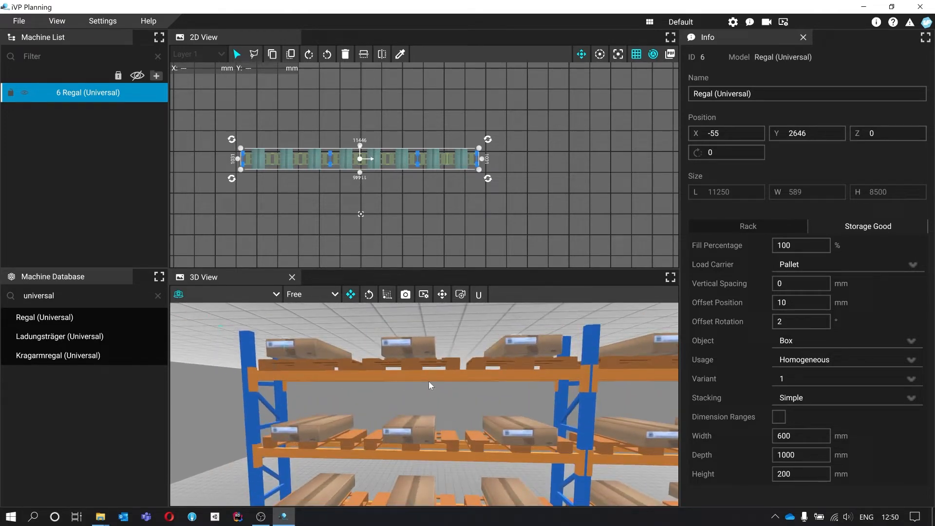
key(s)
mouse_move(429, 387)
mouse_down()
mouse_move(425, 406)
mouse_move(428, 399)
mouse_up()
key(s)
click(776, 222)
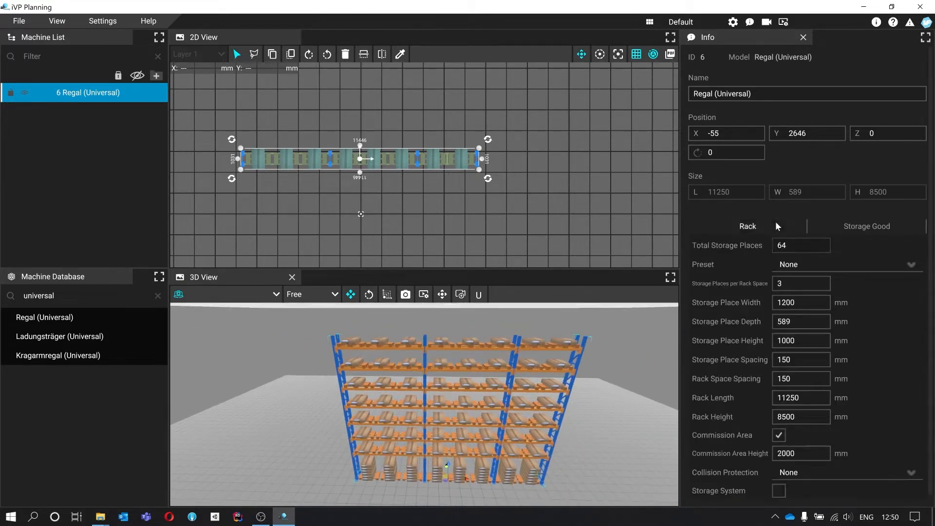
click(829, 224)
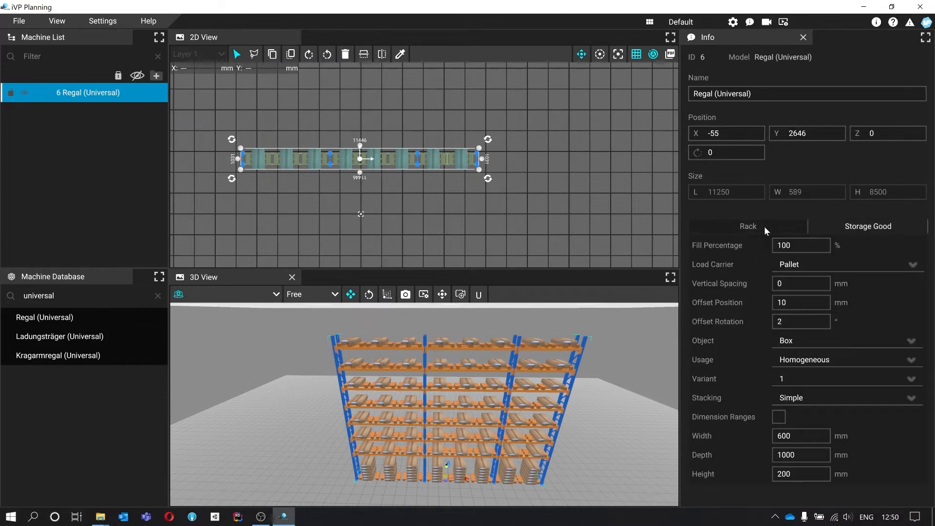
click(764, 226)
click(836, 225)
click(758, 226)
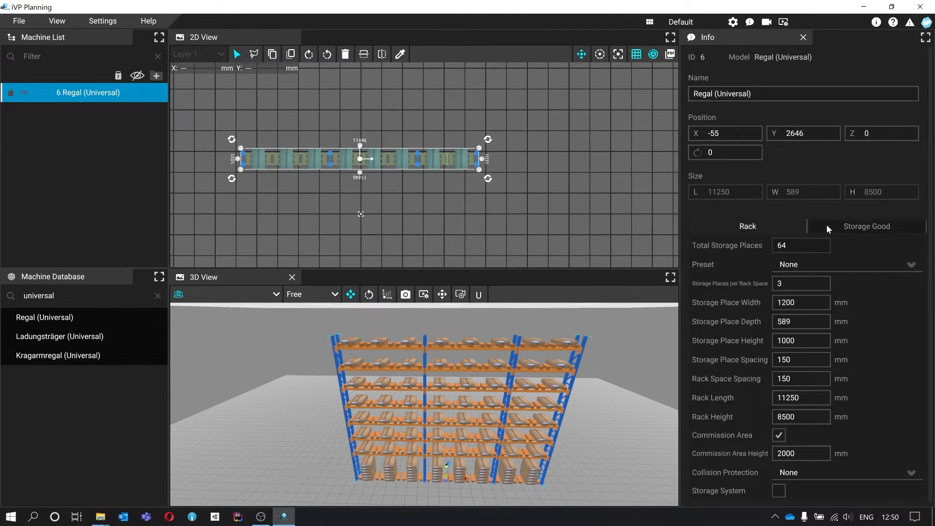
click(862, 227)
Apply the China preset to the rack and inspect the loaded shelves in the 3D view
click(760, 224)
click(868, 263)
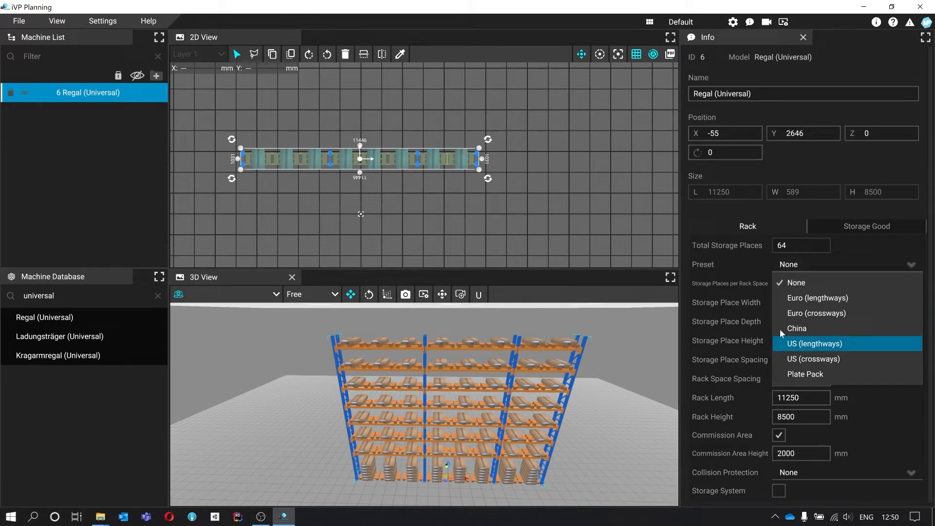
click(806, 327)
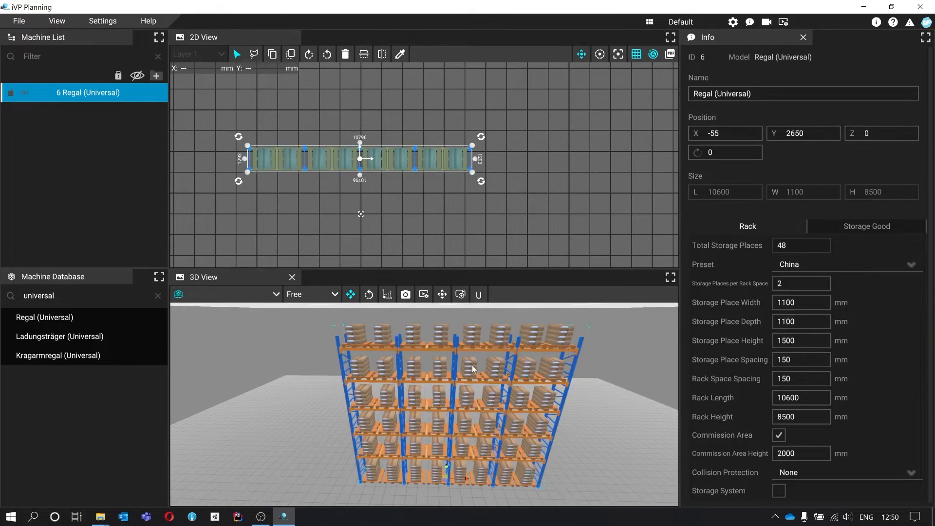
scroll(473, 369, up, 10)
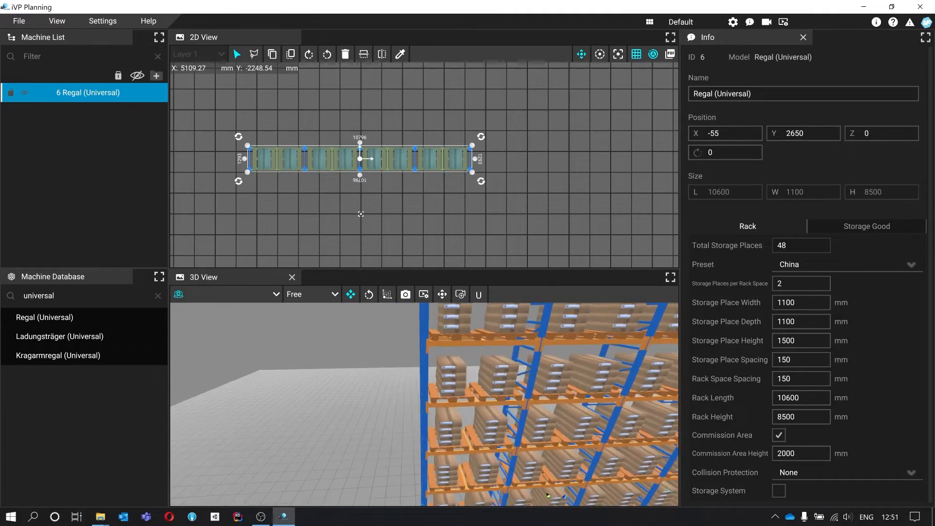
scroll(548, 495, up, 10)
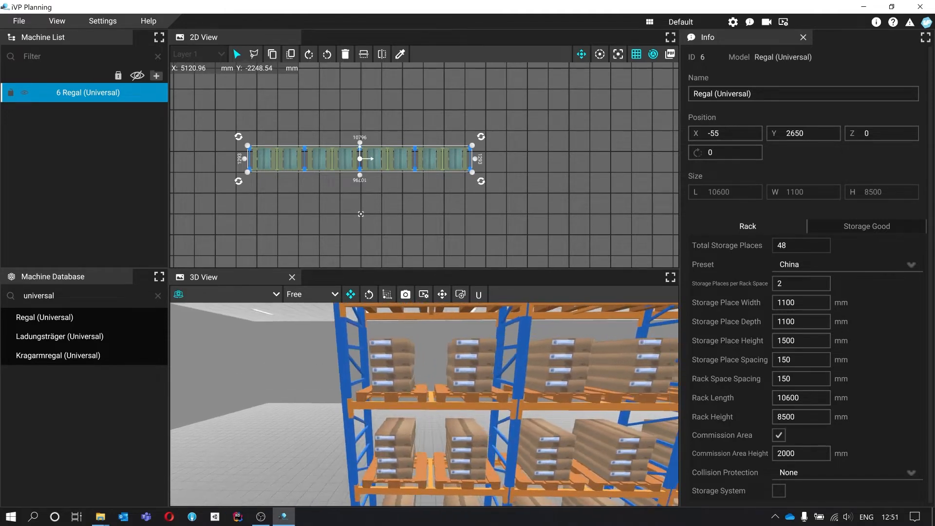
drag(424, 404, 448, 435)
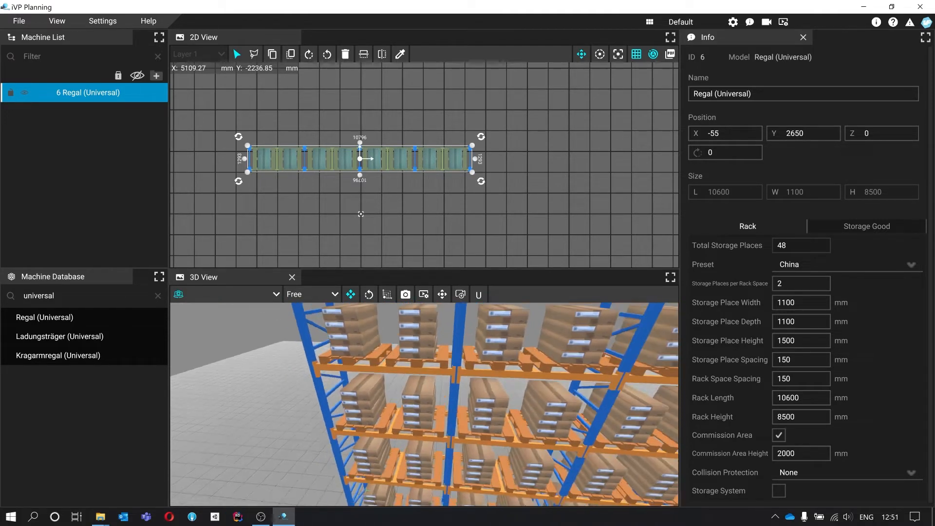
drag(431, 378, 450, 366)
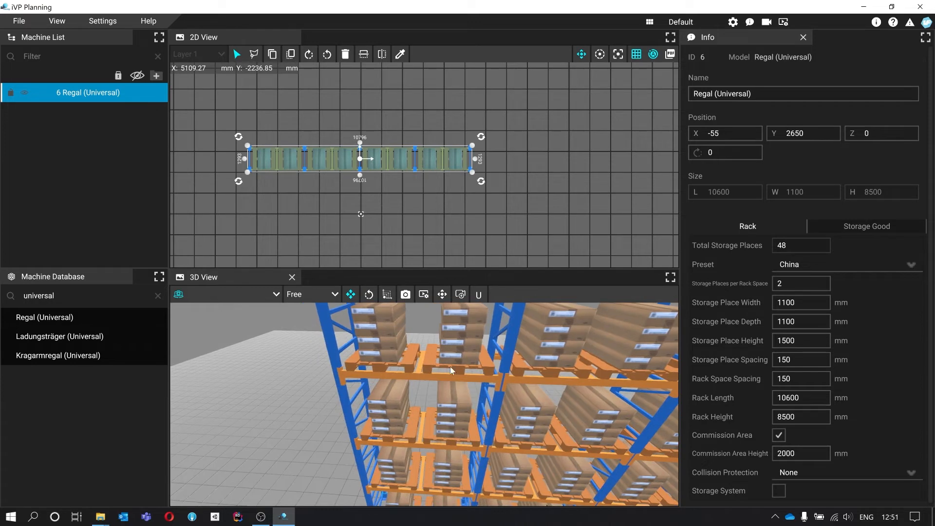
Apply the US (crossways) preset to the rack, inspect it in 3D, and set the preset selection back to None
click(849, 264)
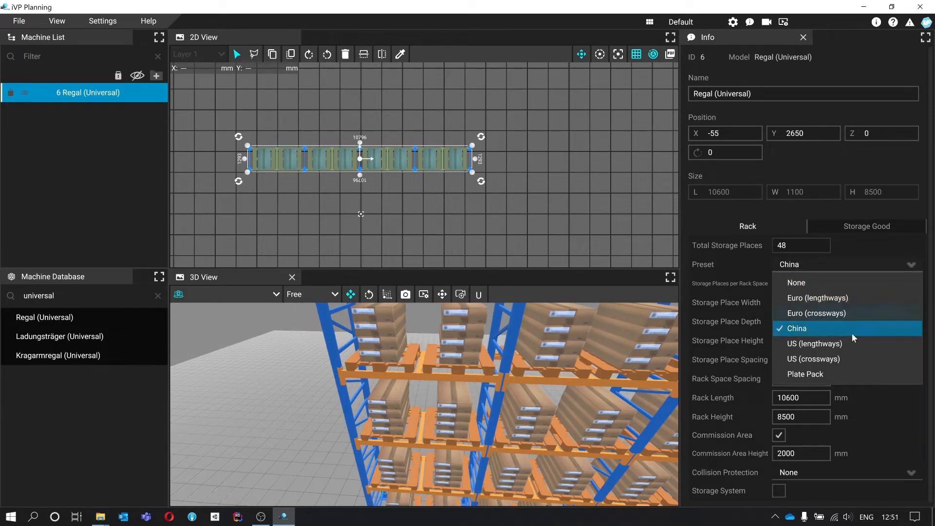
click(846, 358)
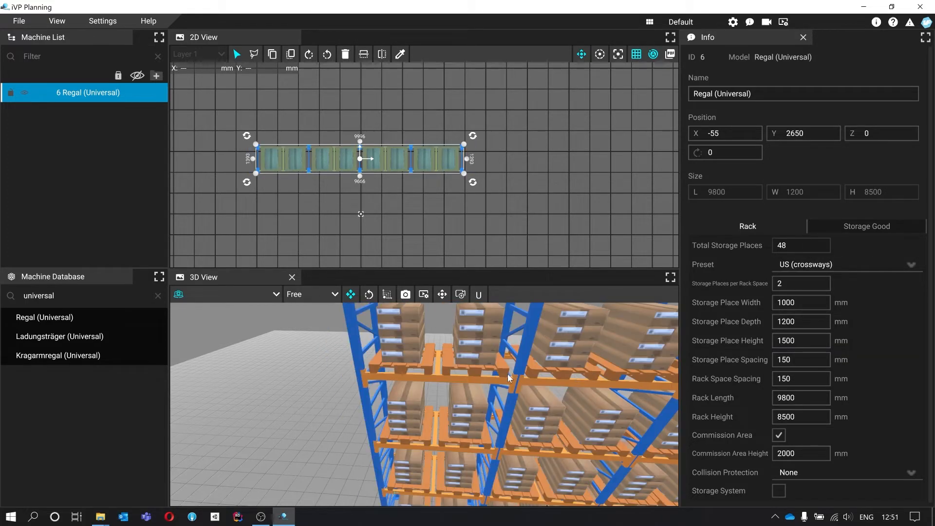
drag(441, 378, 433, 350)
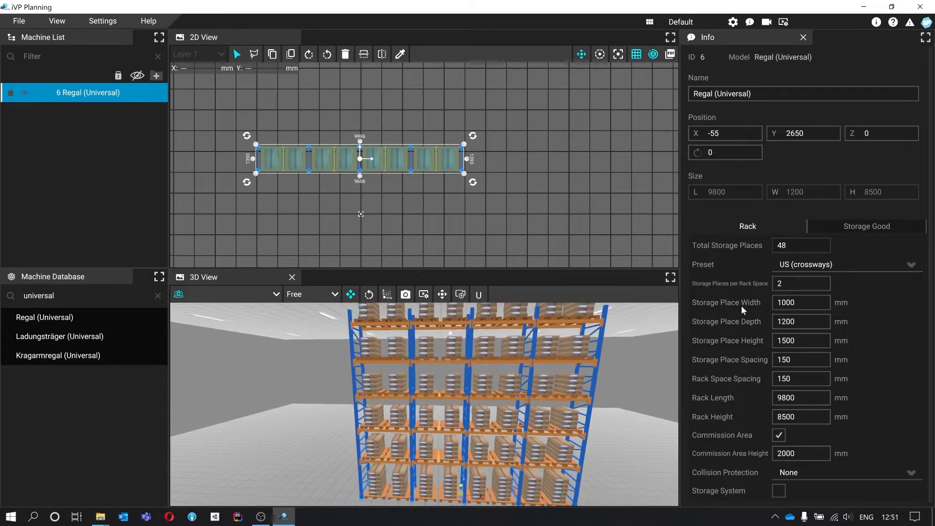
click(876, 265)
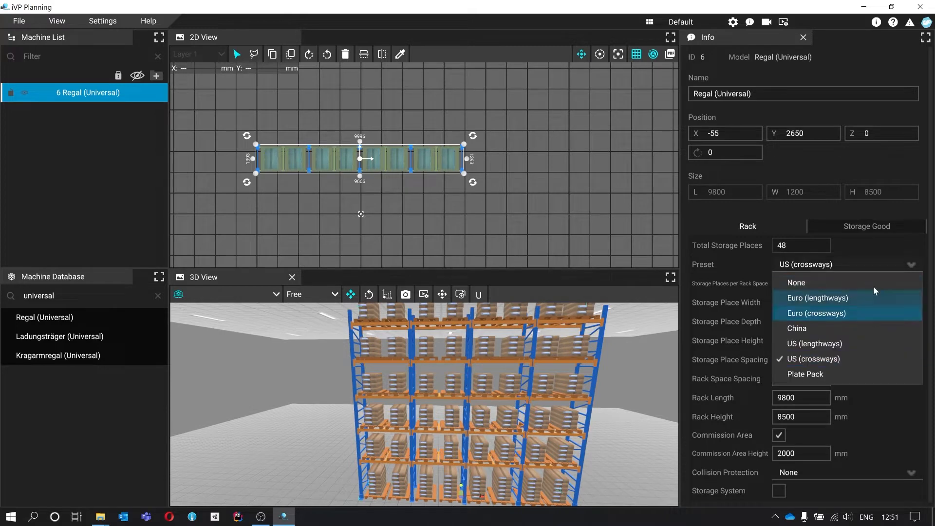
click(873, 282)
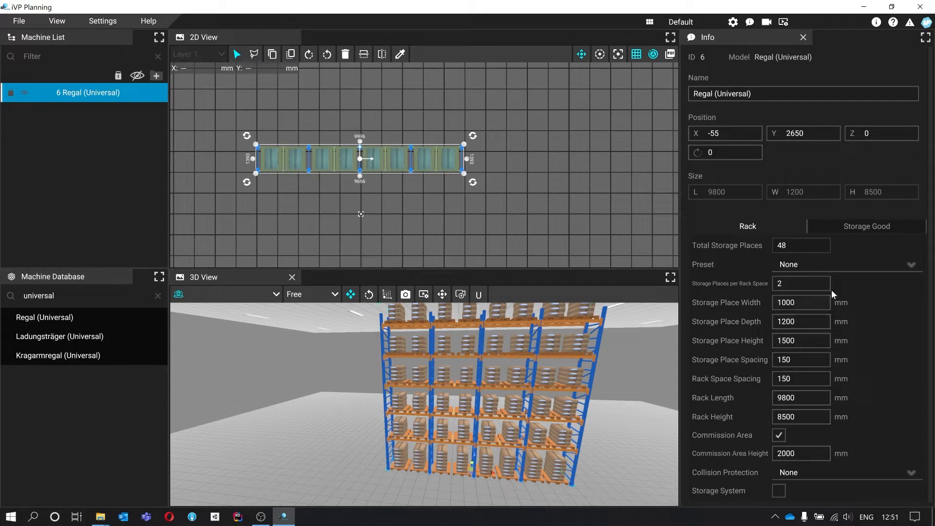
Apply the China preset to the rack and set the preset selection back to None
click(900, 264)
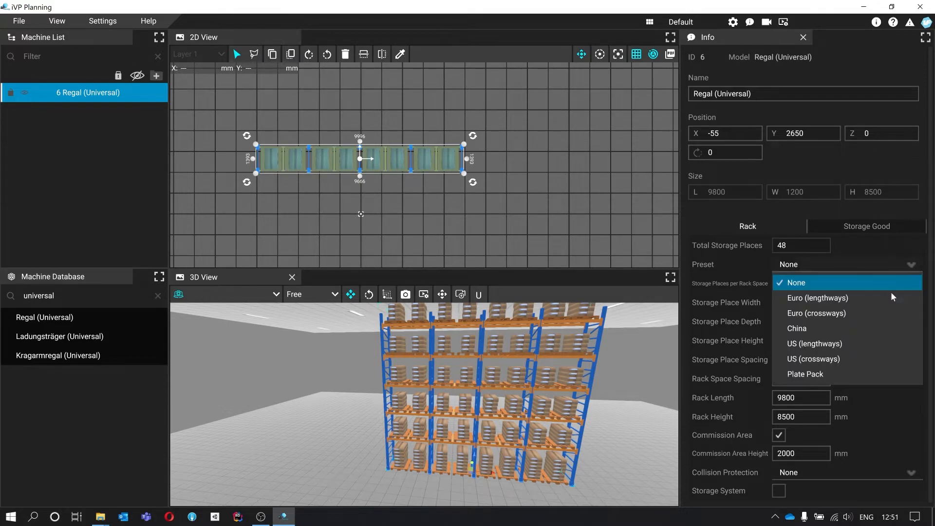
click(876, 331)
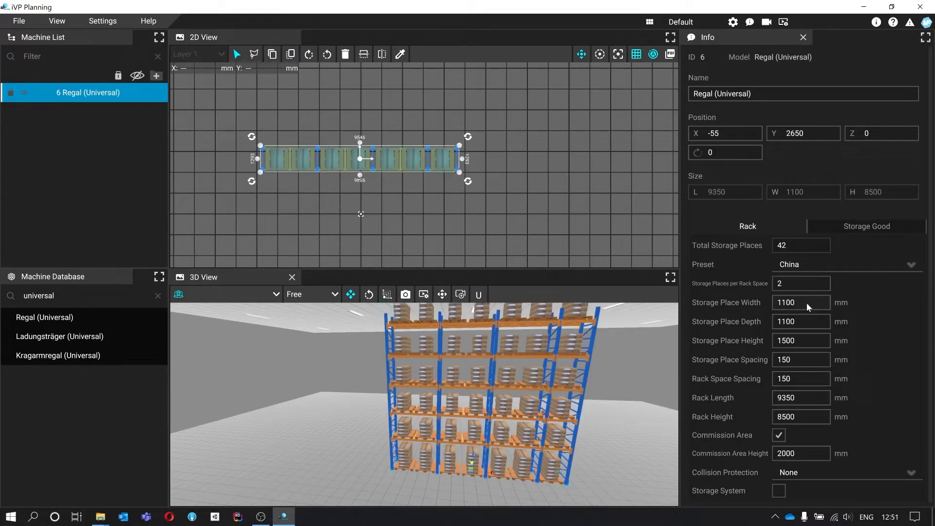
click(892, 263)
click(873, 289)
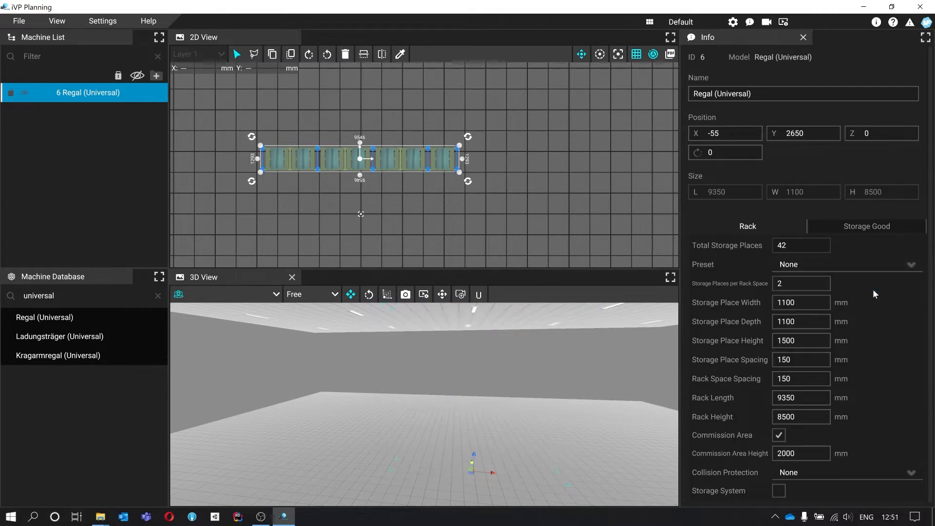
Set the storage places per rack space to 3 and inspect the boxes on the shelves in the 3D view
mouse_move(615, 368)
mouse_down()
mouse_move(607, 366)
mouse_move(644, 359)
mouse_move(620, 357)
mouse_up()
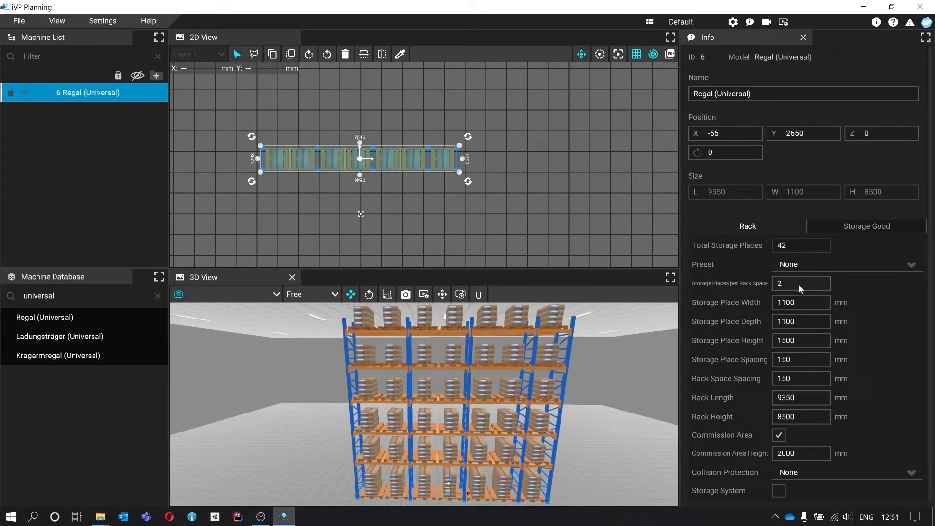
drag(490, 402, 449, 395)
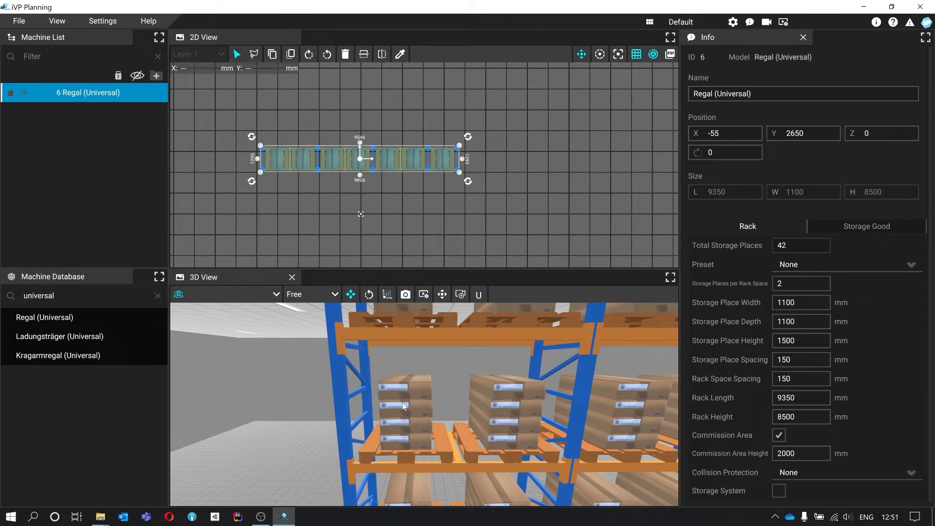
drag(402, 403, 396, 373)
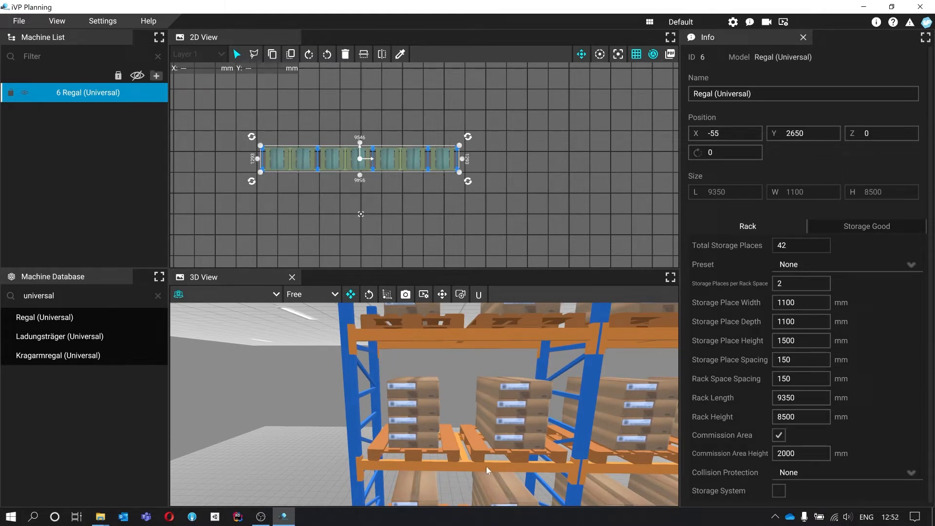
drag(547, 463, 526, 462)
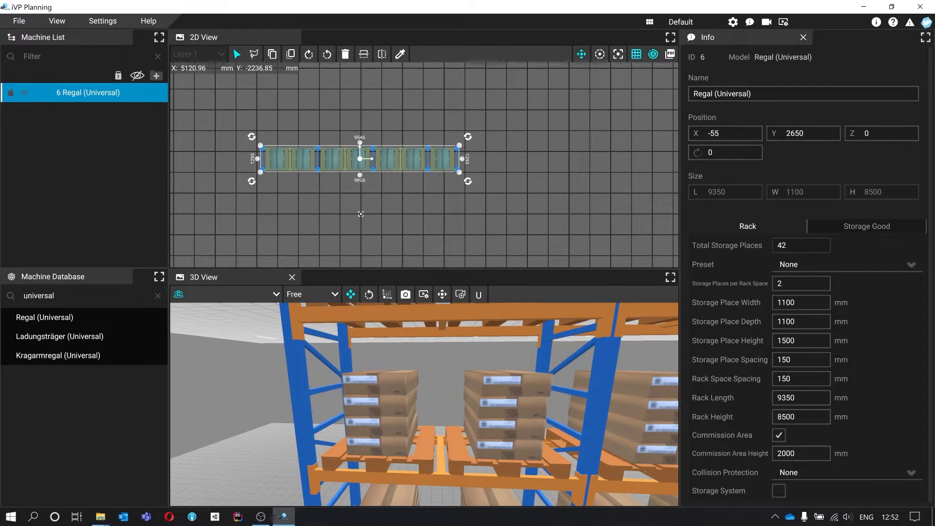
key(s)
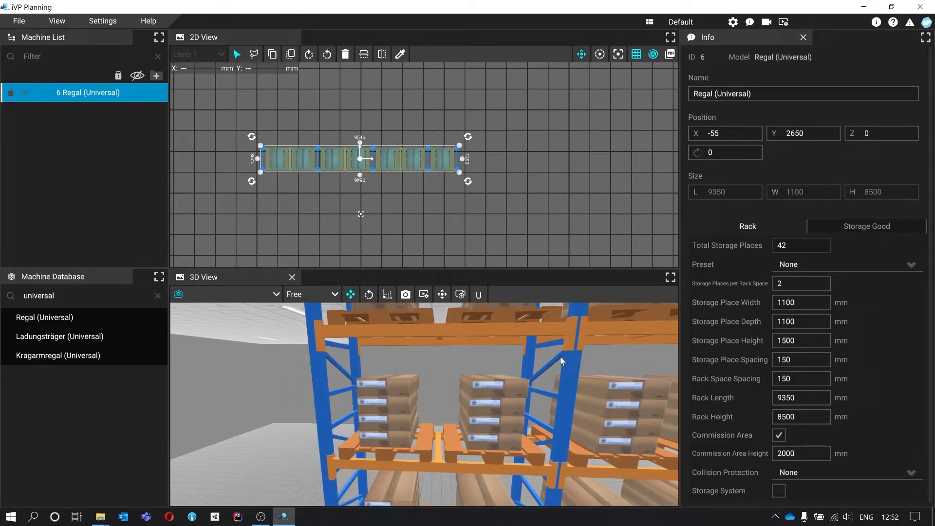
click(810, 281)
text(3)
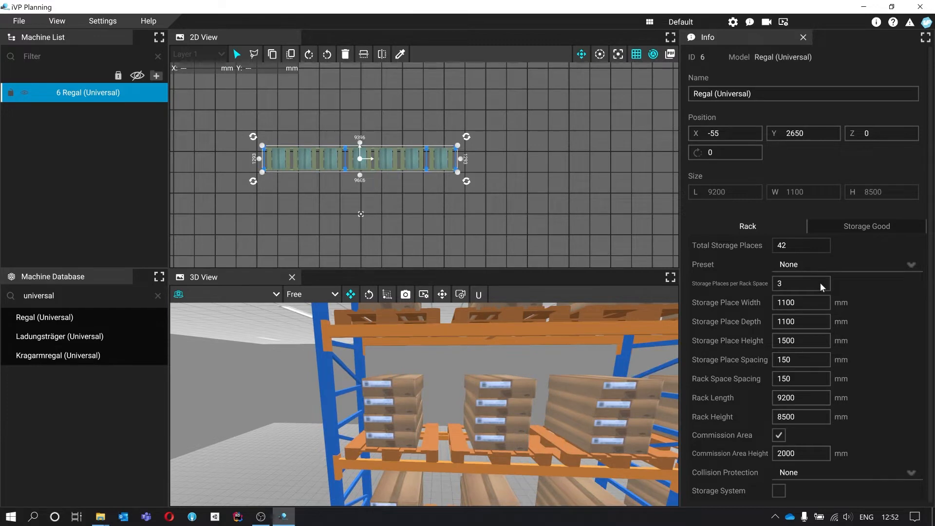
scroll(550, 375, down, 2)
drag(499, 401, 426, 397)
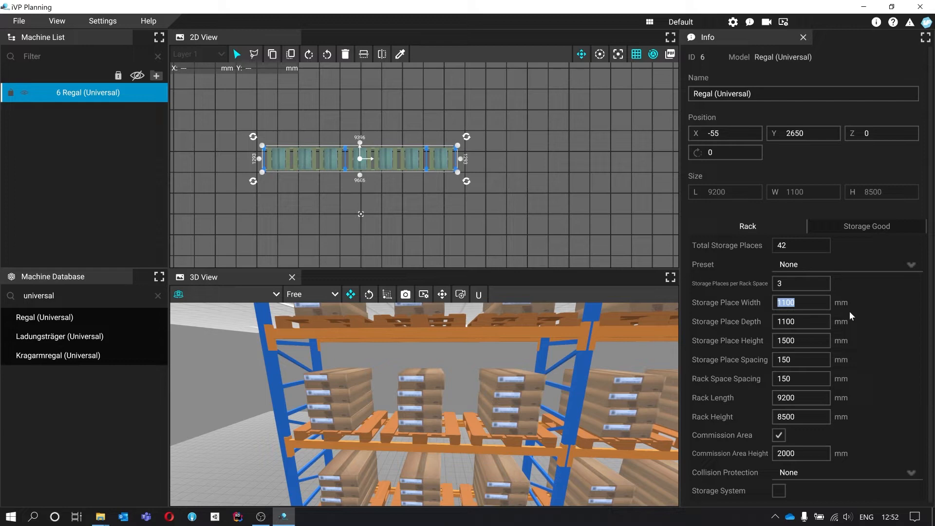
Set the storage place width to 1000 mm and the storage place depth to 800 mm
text(1000)
key(Tab)
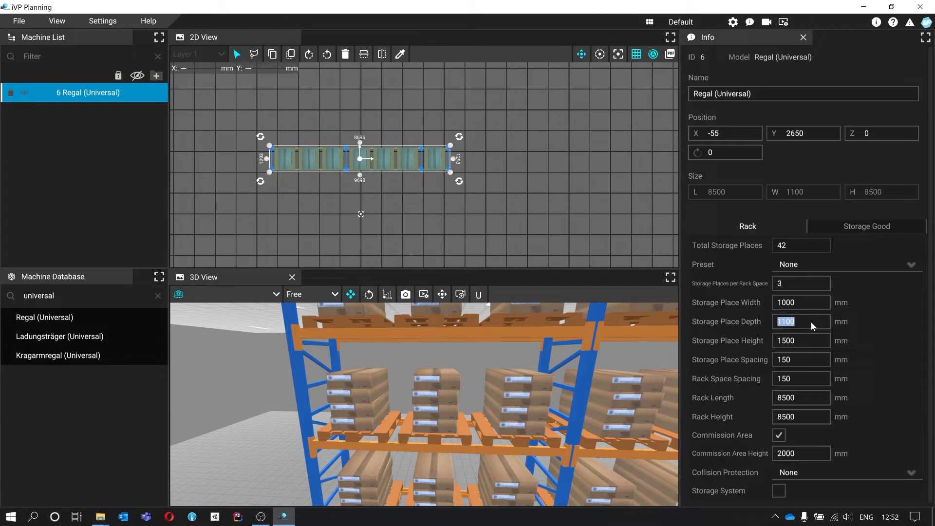
text(80)
key(Return)
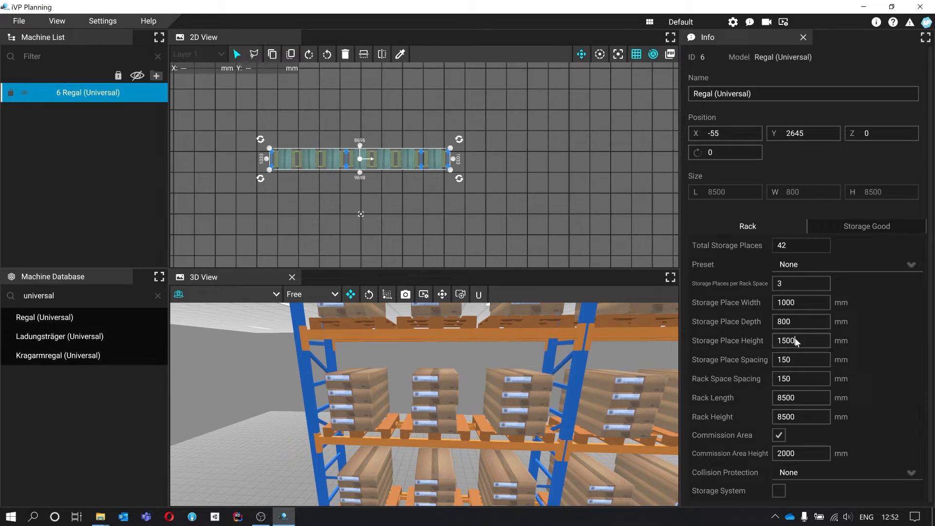
Set the storage place height to 2500 mm and inspect the stacked boxes on the rack in the 3D view
double_click(800, 340)
key(BackSpace)
text(9999)
key(Return)
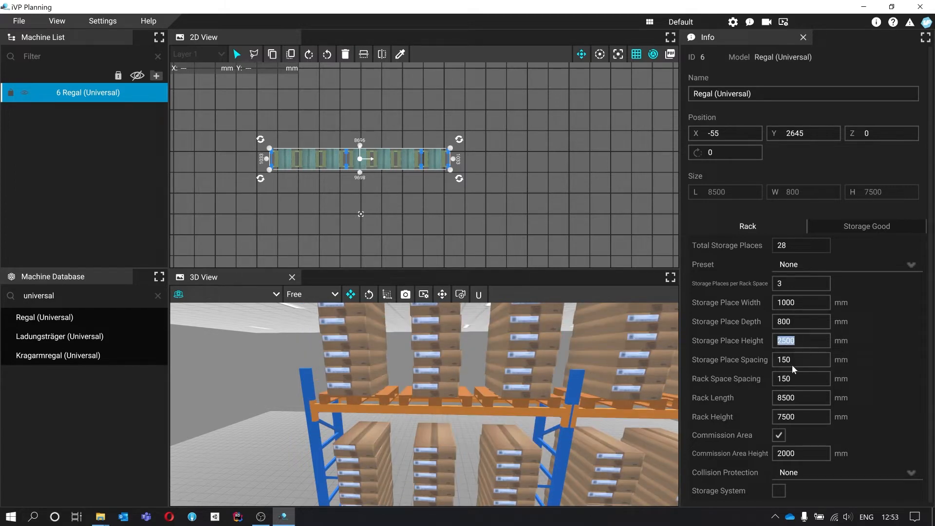
mouse_move(547, 441)
mouse_down()
mouse_move(531, 433)
mouse_move(511, 448)
mouse_move(474, 399)
mouse_move(533, 437)
mouse_up()
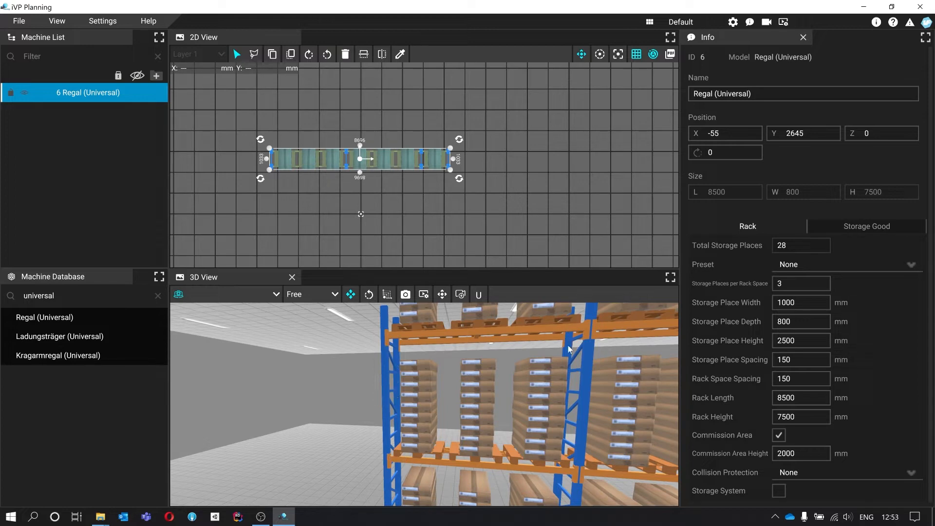
drag(567, 406, 568, 417)
key(s)
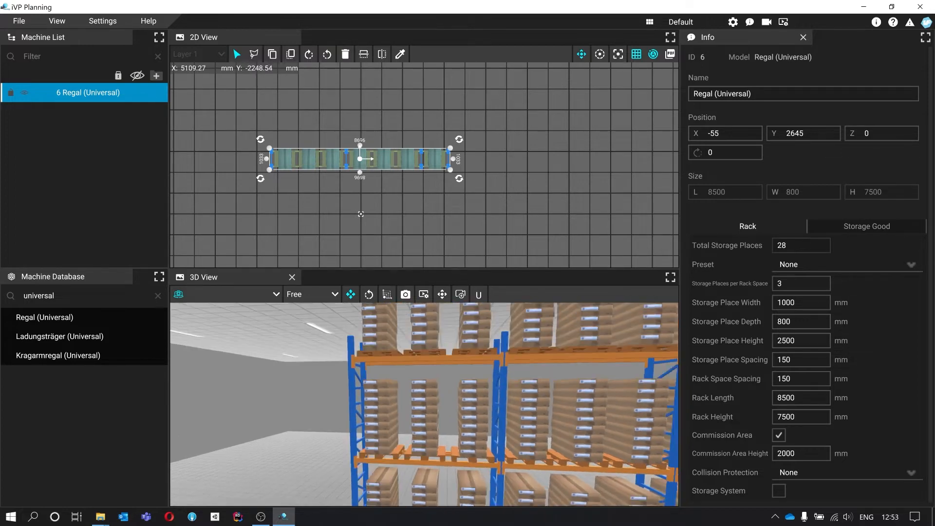
key(a)
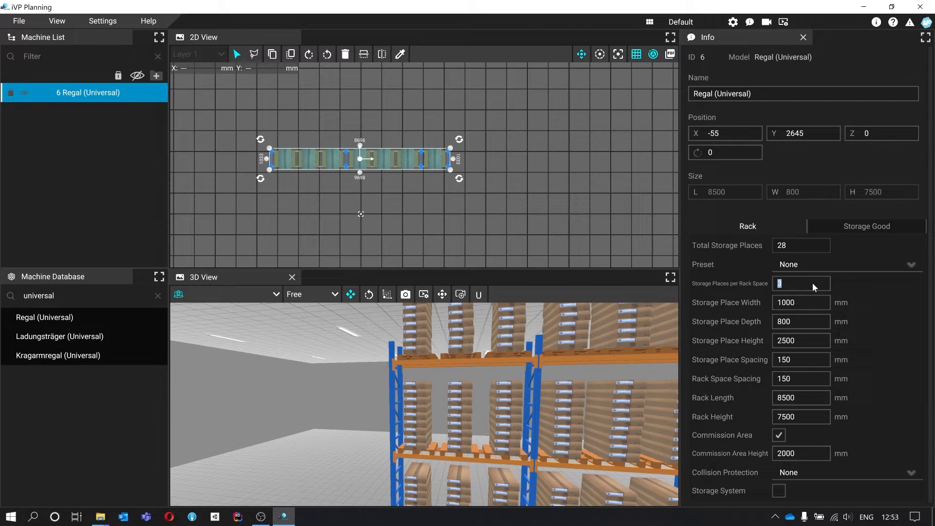
Try 6 storage places per rack space, inspect the rack in 3D, and set the value back to 3
text(6)
key(Return)
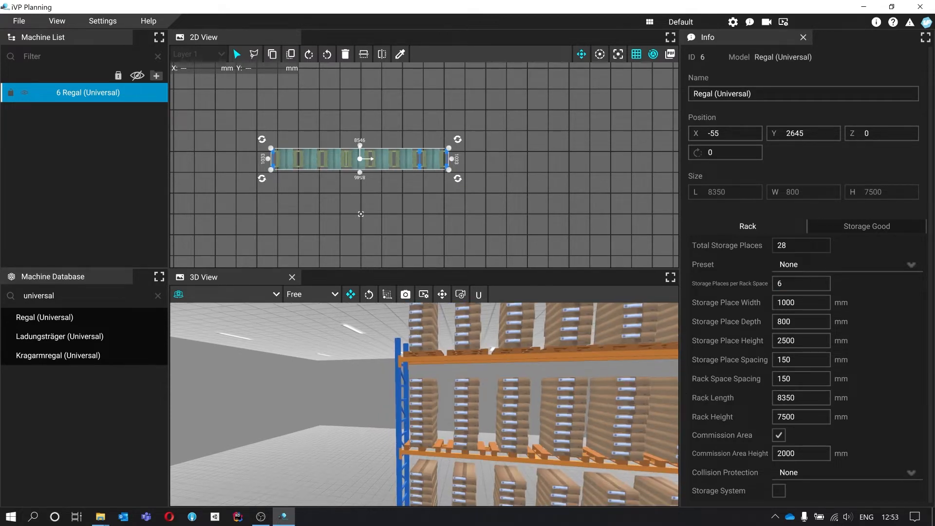
drag(491, 404, 606, 449)
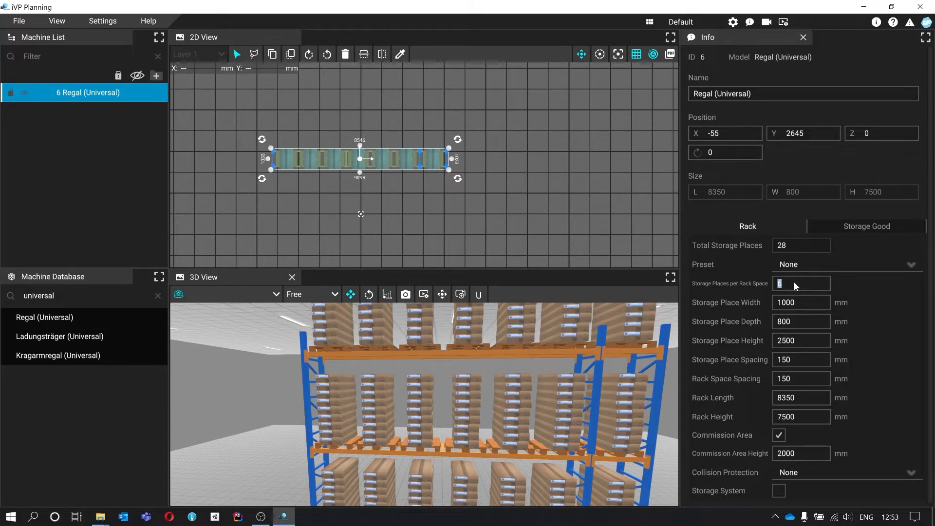
text(3)
key(Return)
drag(524, 428, 573, 369)
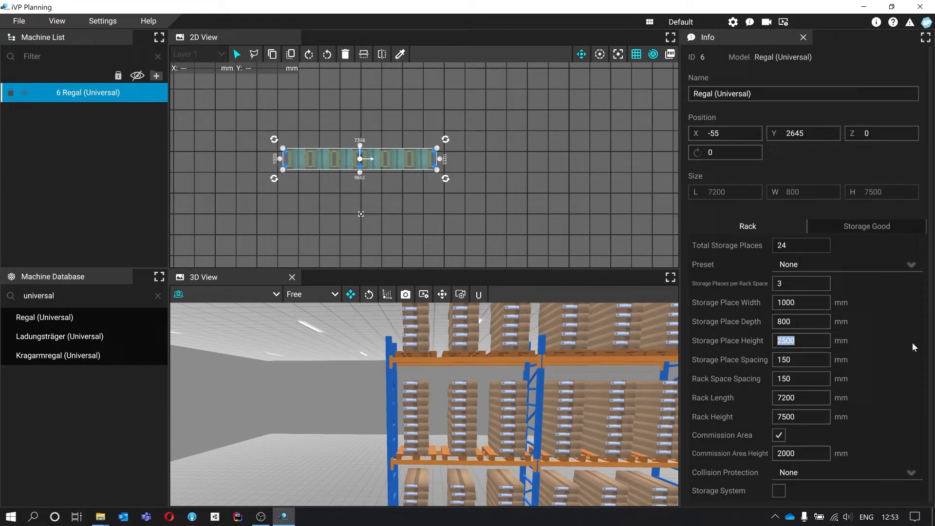
Set the storage place height to 1500 mm and view the whole rack in 3D
text(1500)
key(Return)
scroll(570, 396, down, 4)
drag(569, 395, 555, 411)
scroll(555, 421, up, 3)
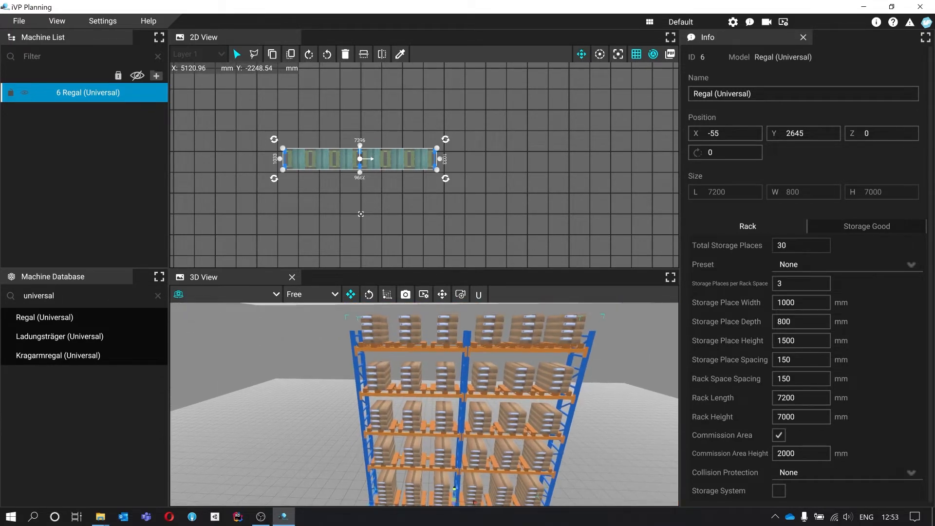
Set the storage place spacing to 400 mm and inspect the gaps between the pallets in the 3D view
scroll(800, 307, down, 1)
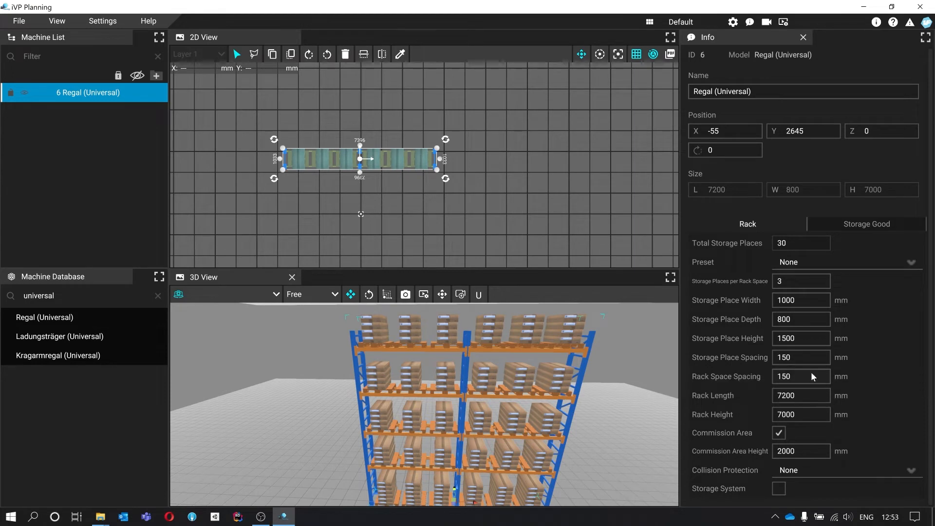
scroll(661, 373, up, 10)
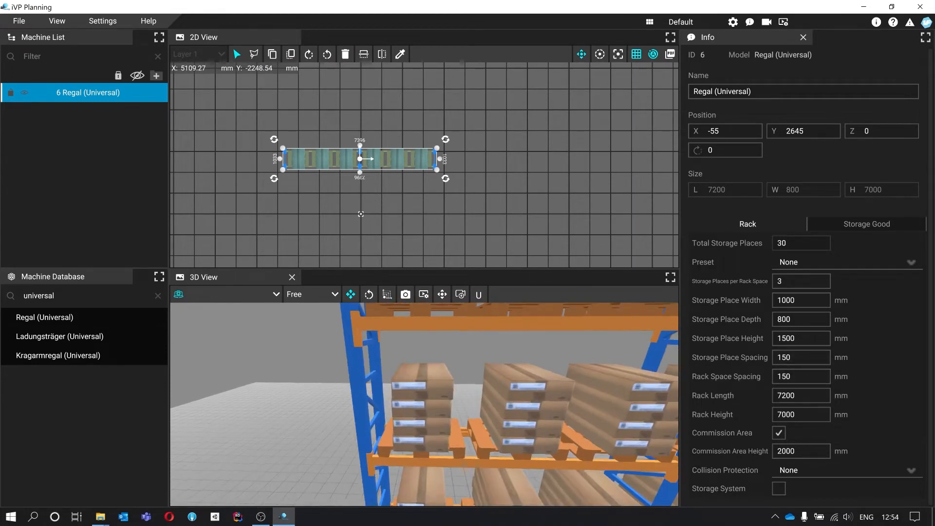
key(d)
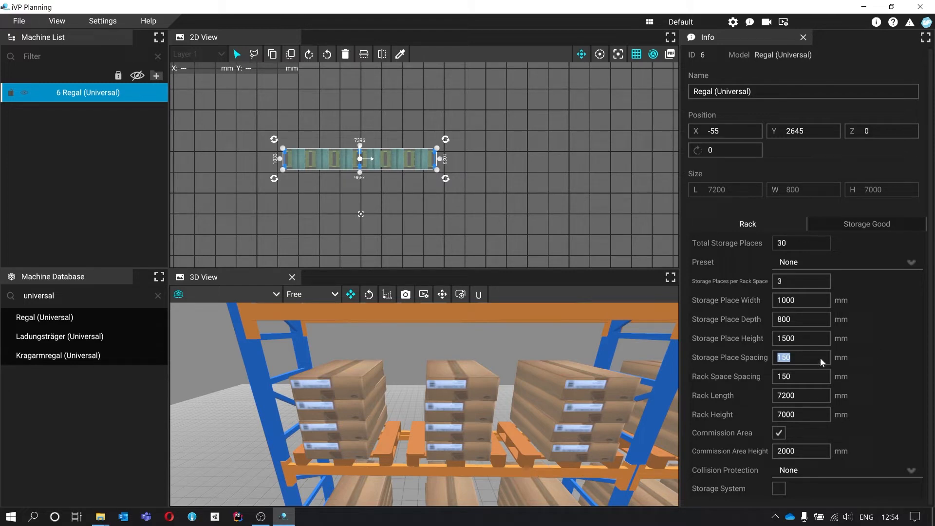
text(400)
key(Return)
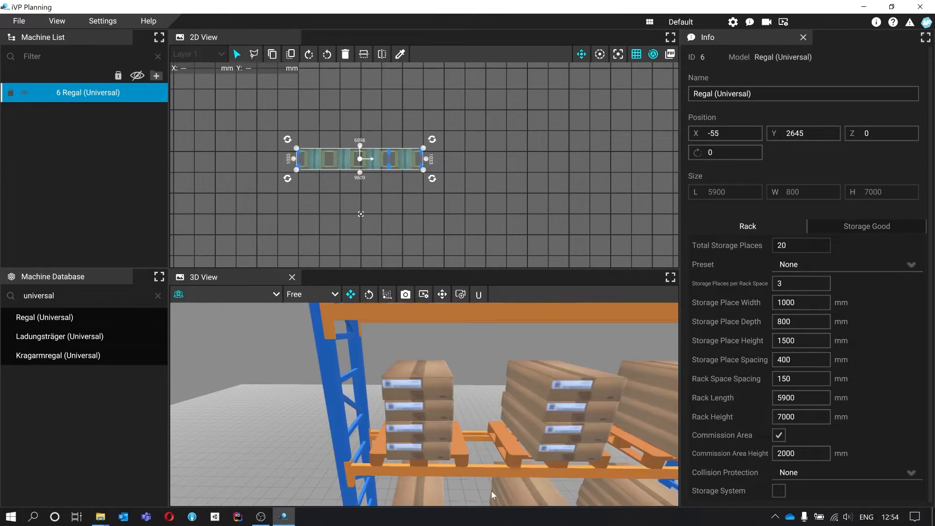
key(d)
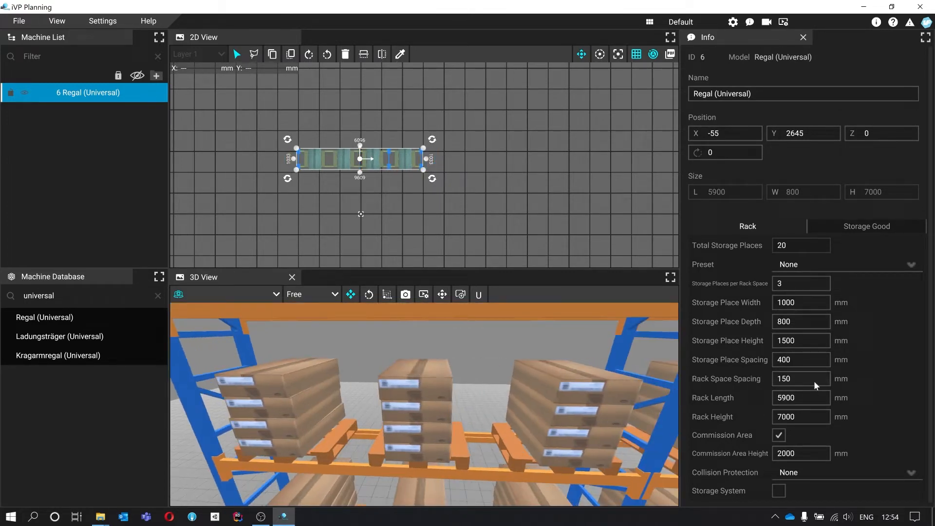
Set the rack space spacing to 800 mm and inspect the rack from several viewpoints in 3D
key(s)
key(w)
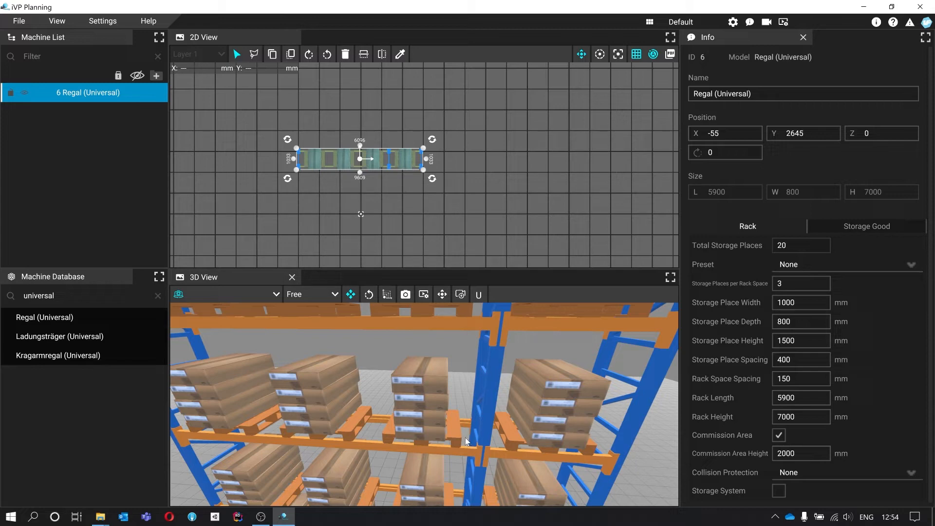
key(a)
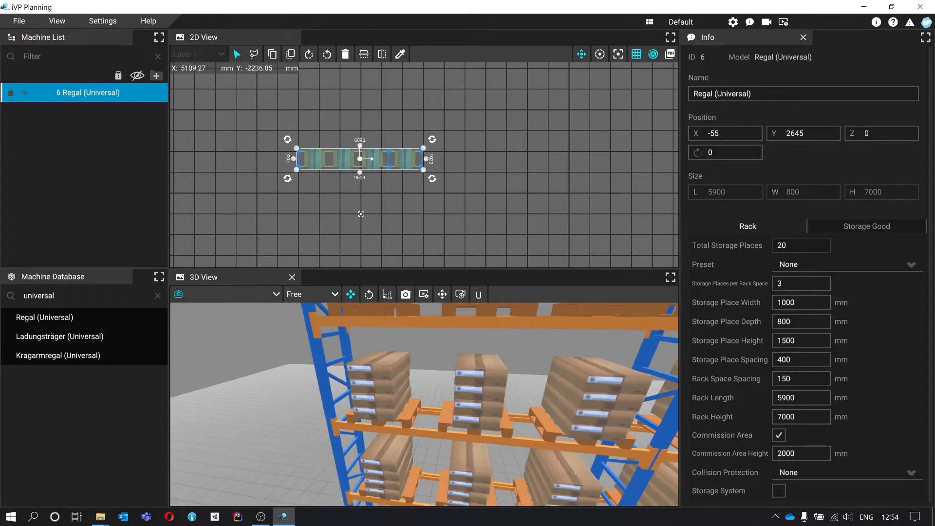
key(d)
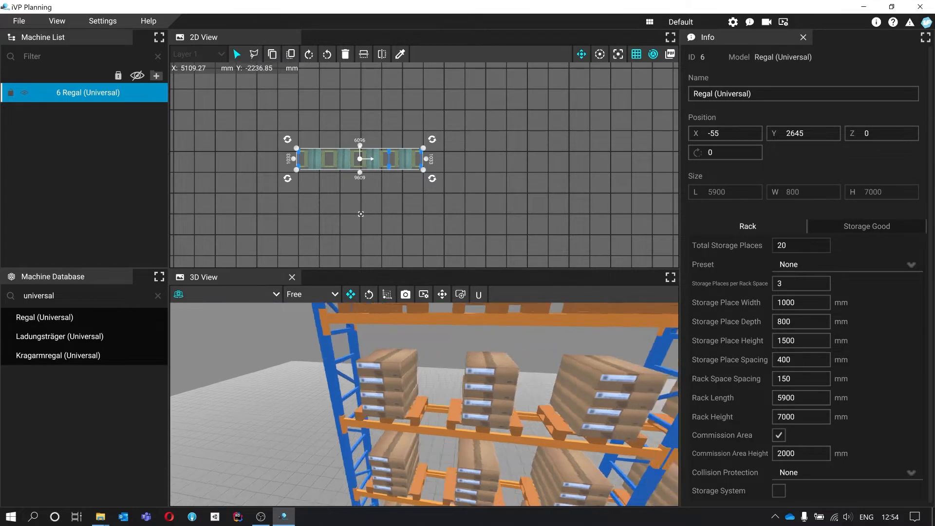
click(821, 379)
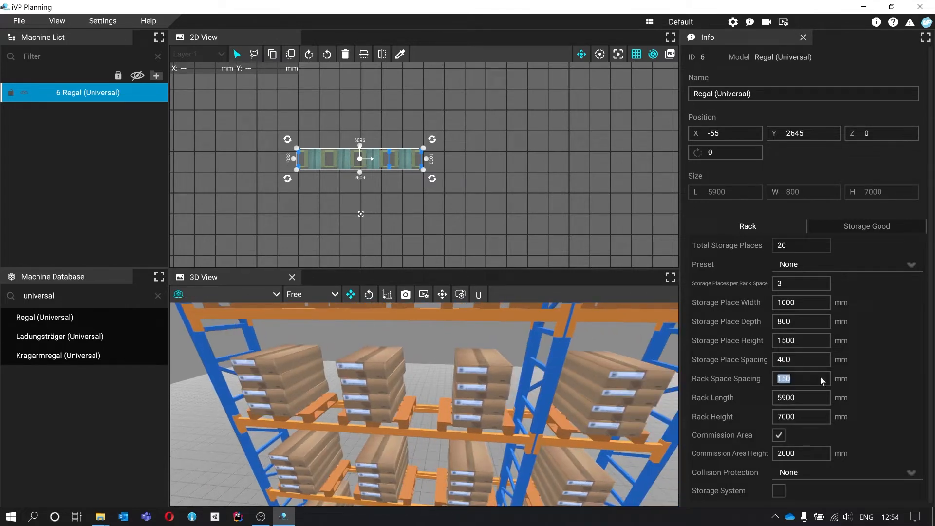
text(800)
key(Return)
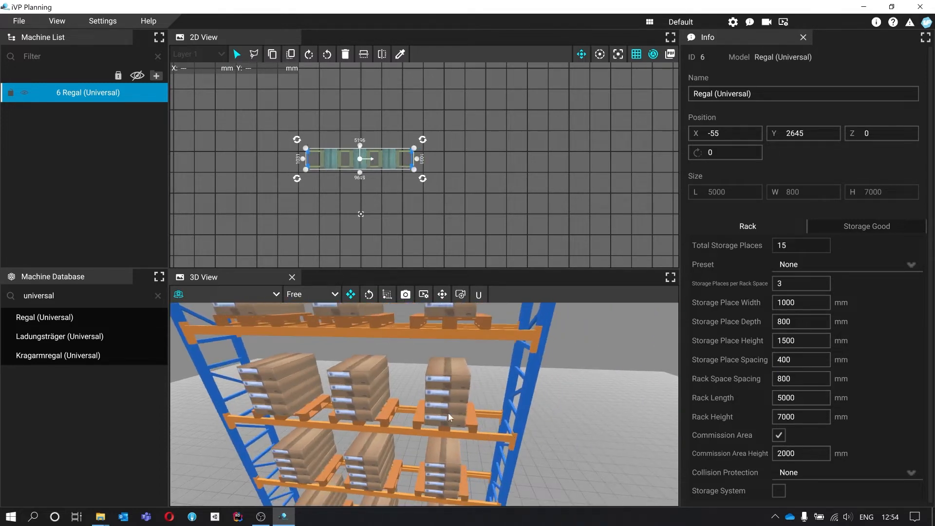
drag(448, 412, 391, 413)
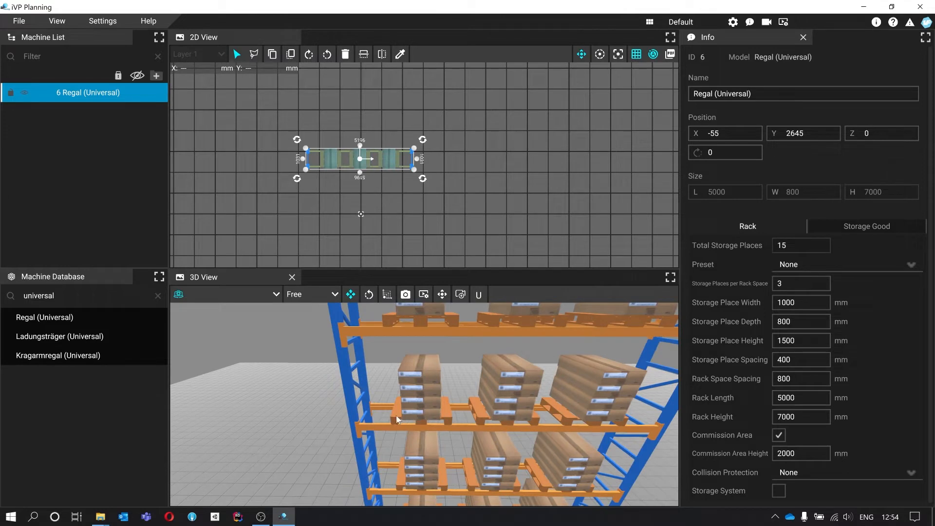
key(s)
mouse_move(626, 432)
mouse_down()
mouse_move(645, 414)
mouse_move(627, 433)
mouse_up()
key(s)
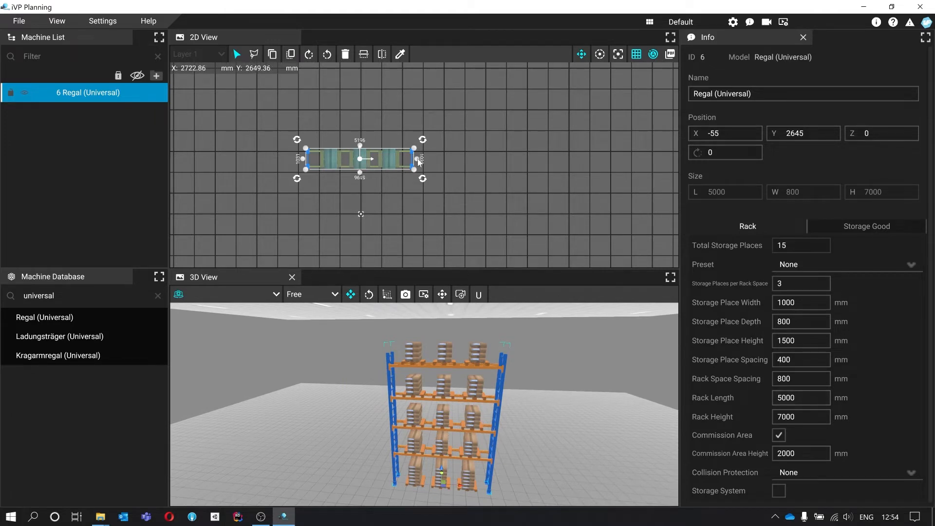
Stretch the rack's right end in the 2D view to a length of about 12200 mm, and set the rack length to 7200 mm
drag(416, 159, 547, 168)
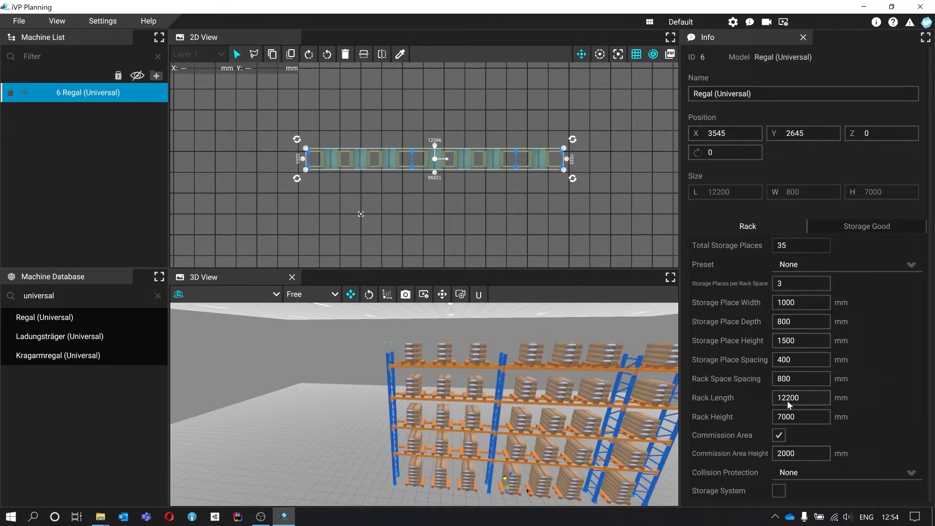
key(Return)
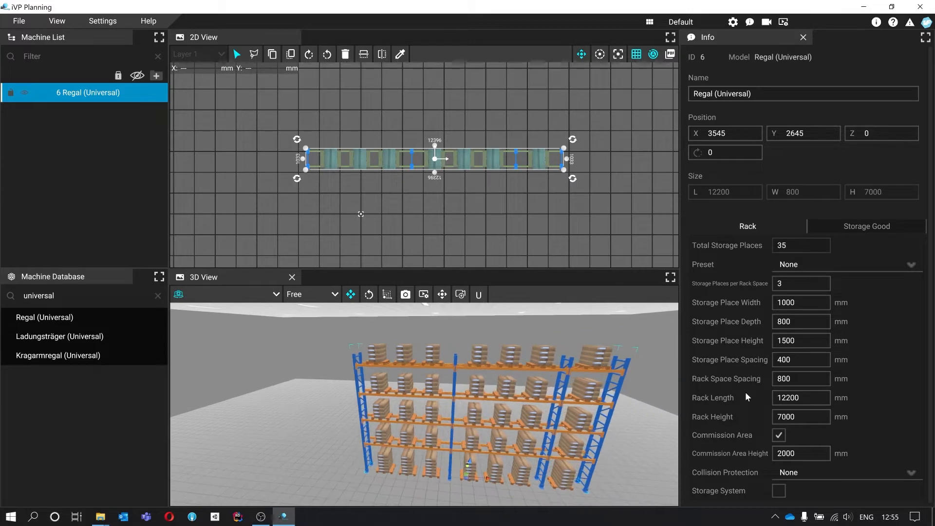
double_click(794, 398)
text(7200)
key(Return)
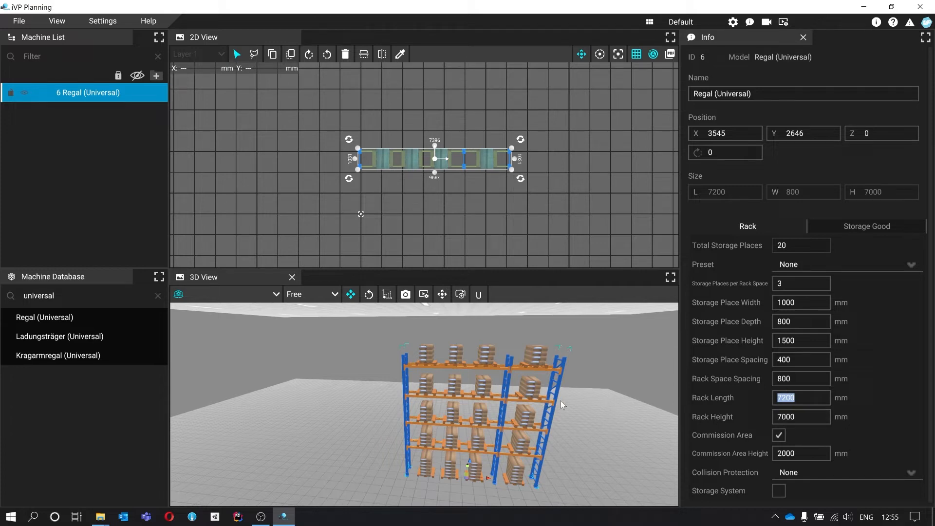
Inspect the rack up close and as a whole in 3D, and set the rack length to 12000 mm
scroll(560, 401, up, 5)
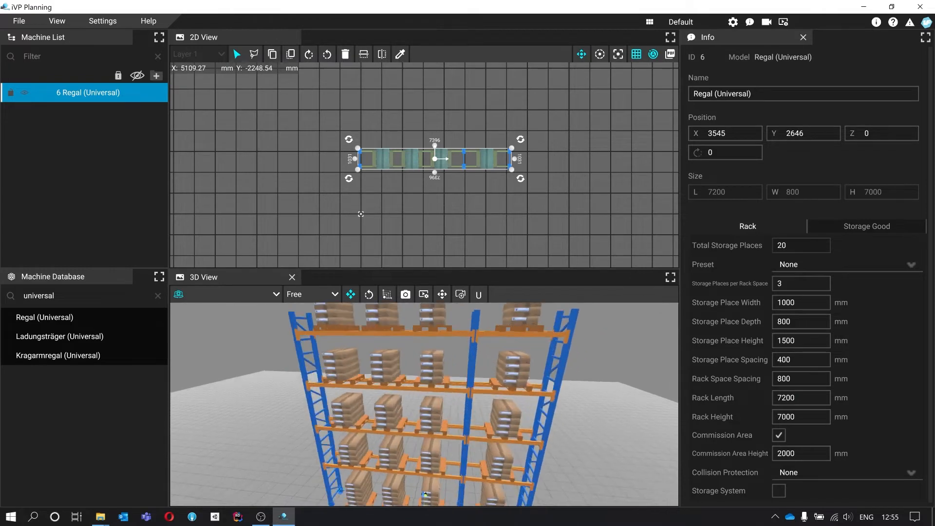
drag(560, 401, 535, 402)
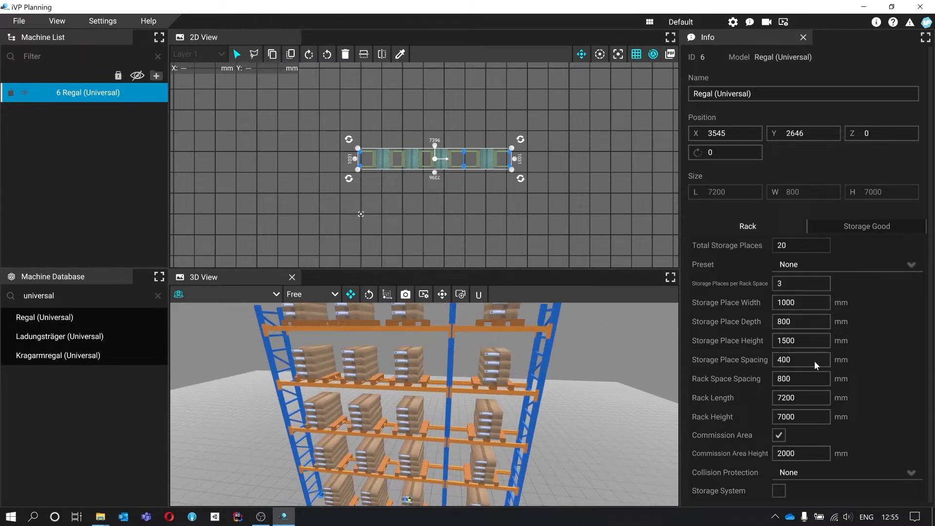
scroll(616, 393, down, 5)
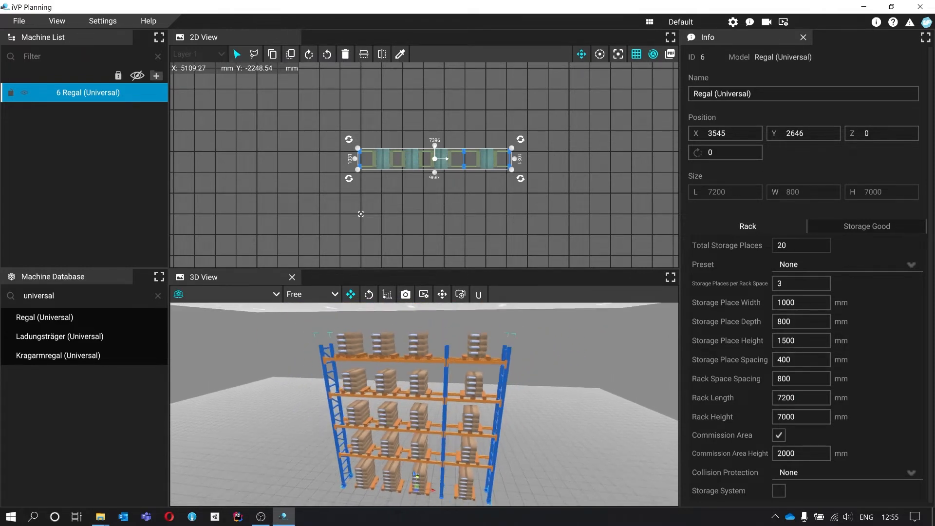
double_click(779, 403)
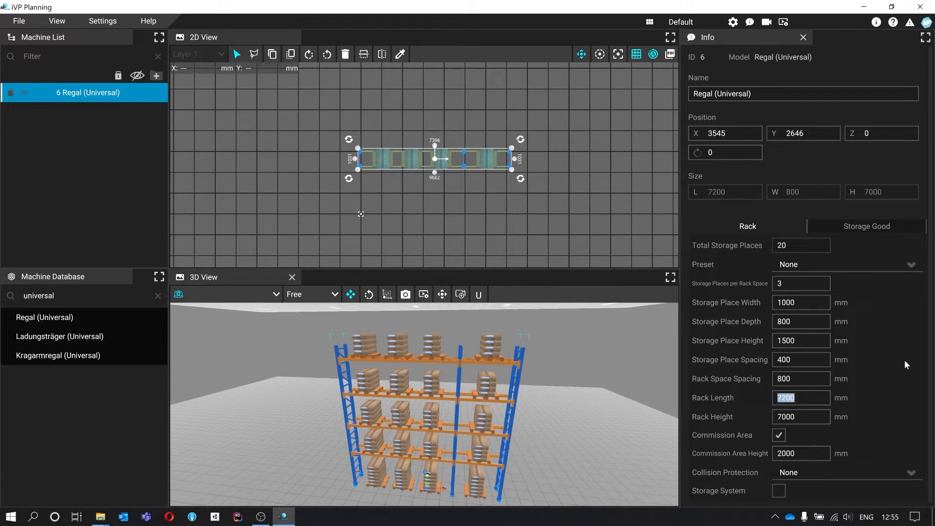
text(12000)
key(Return)
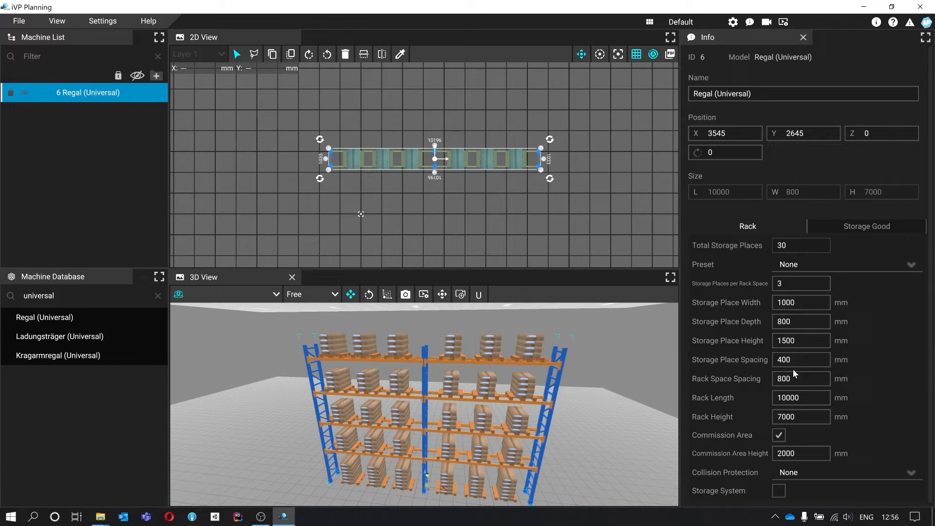
Set the rack length to 13000 mm after checking it against the storage place width and spacing values
double_click(810, 399)
double_click(799, 302)
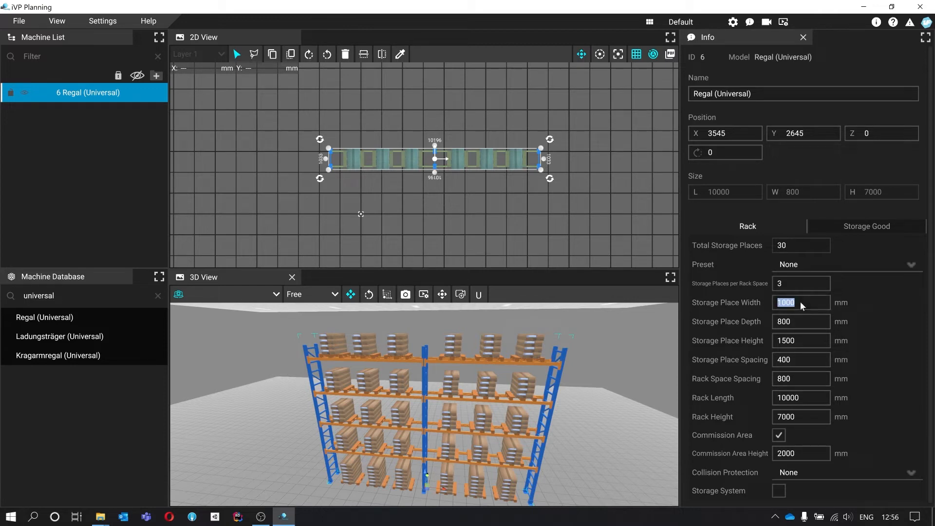
double_click(806, 359)
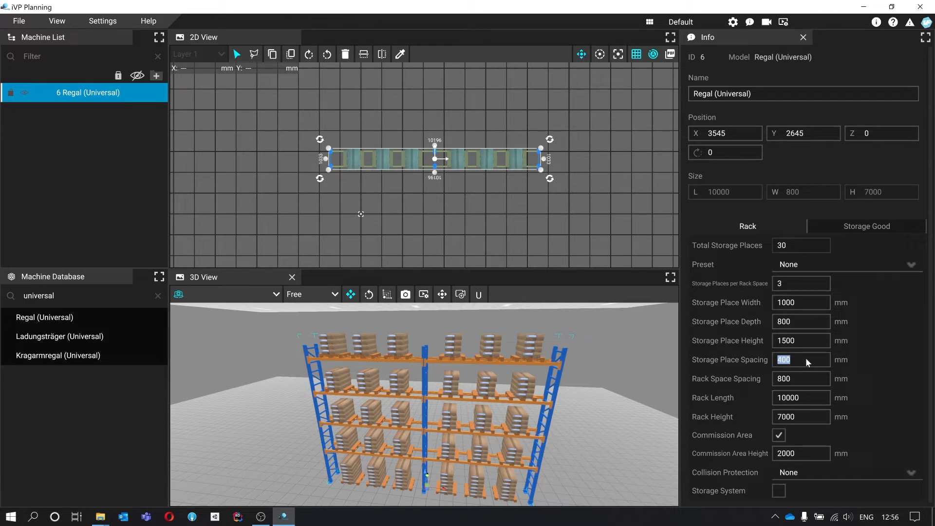
double_click(811, 397)
text(13000)
key(Return)
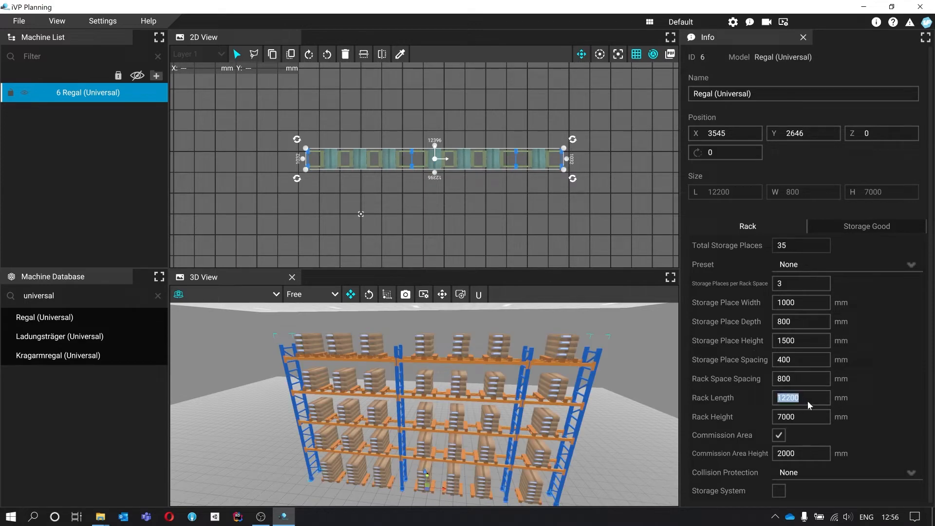
Examine the lengthened rack's rack spaces from several viewpoints in the 3D view
drag(633, 410, 602, 425)
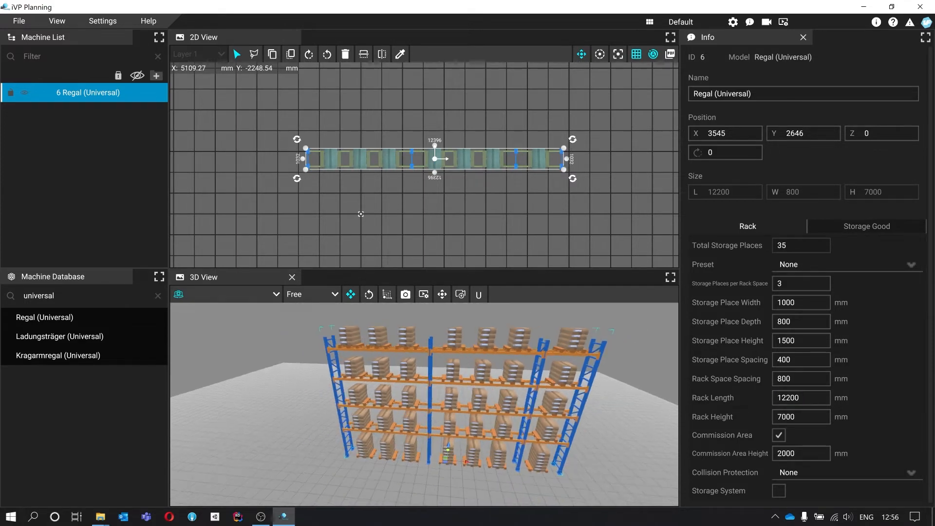
key(w)
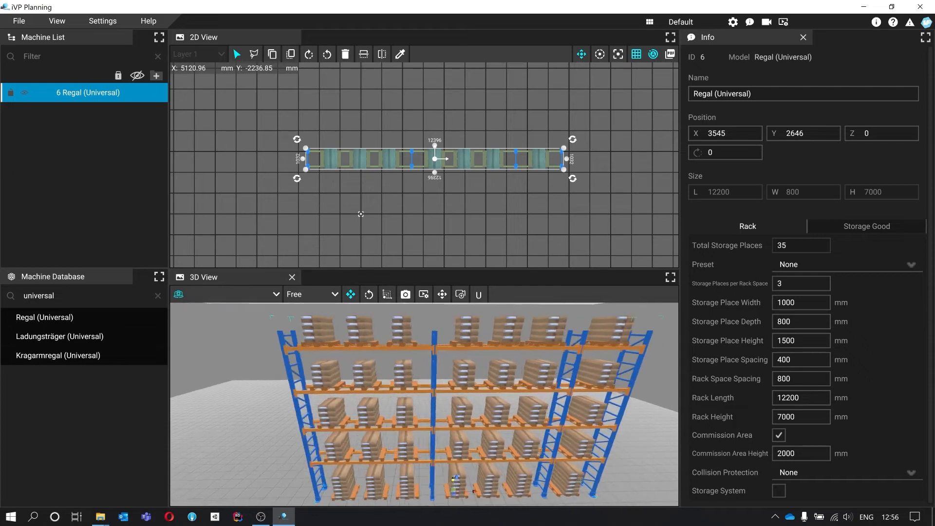
key(d)
key(s)
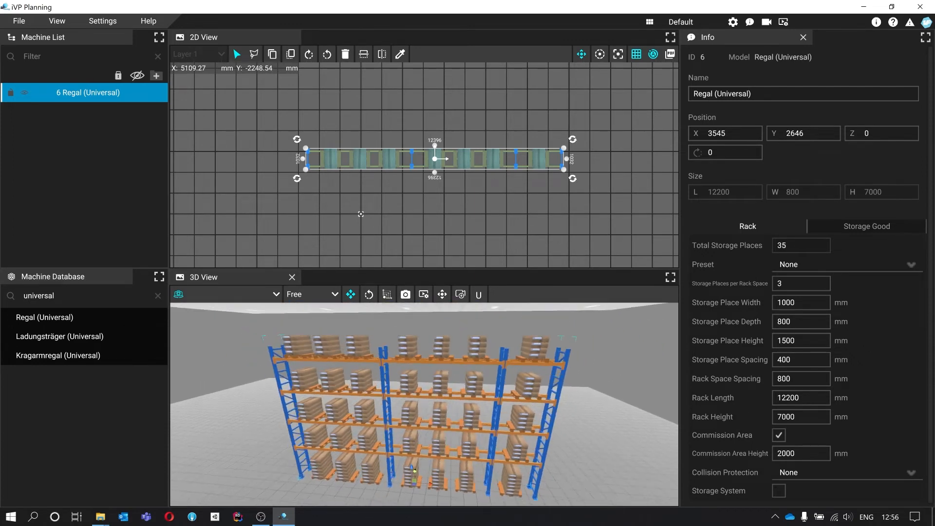
key(a)
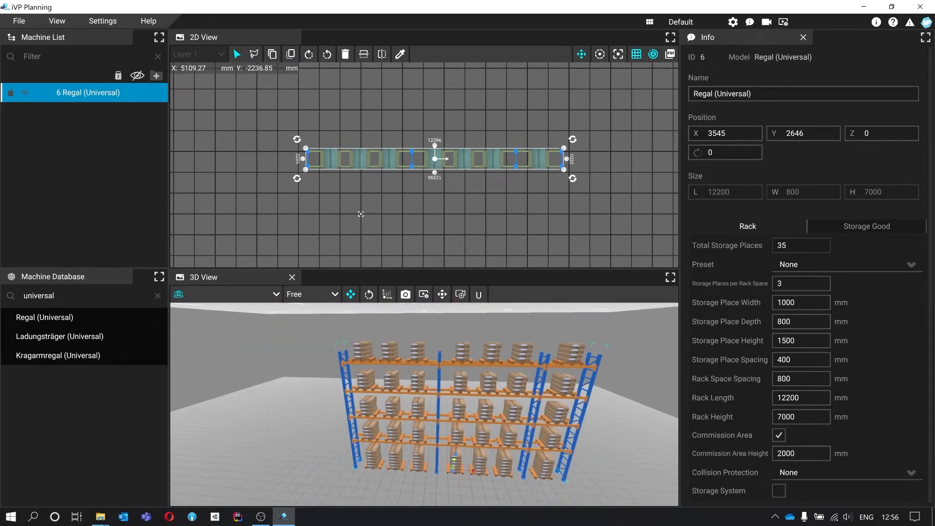
mouse_move(573, 179)
mouse_down()
mouse_move(568, 209)
mouse_move(554, 220)
mouse_move(572, 178)
mouse_up()
scroll(816, 356, down, 1)
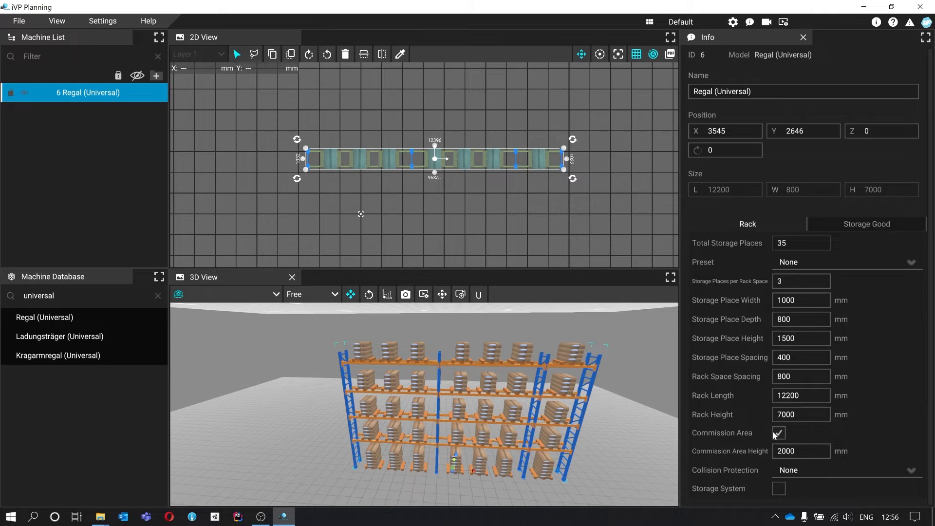
Switch off the rack's commission area and look at the lower storage levels from the front in 3D
drag(544, 381, 528, 367)
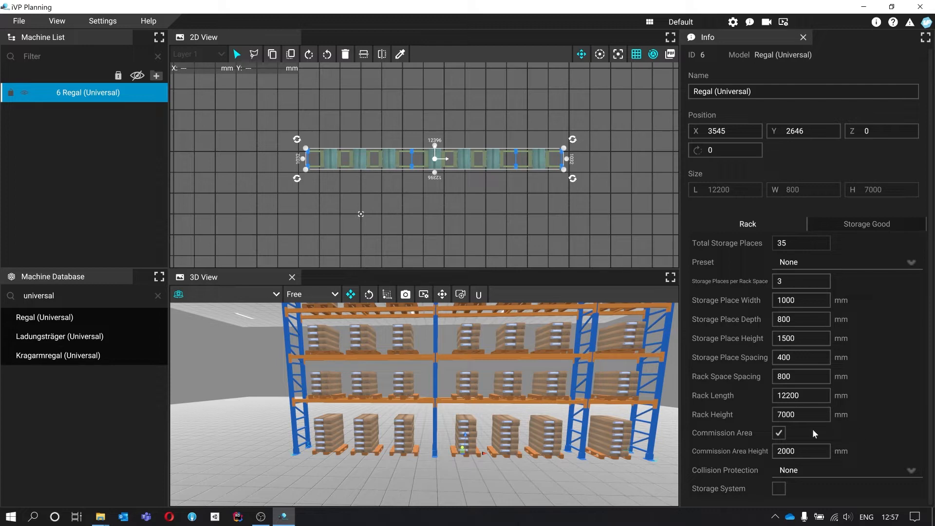
click(778, 433)
key(s)
drag(606, 399, 606, 369)
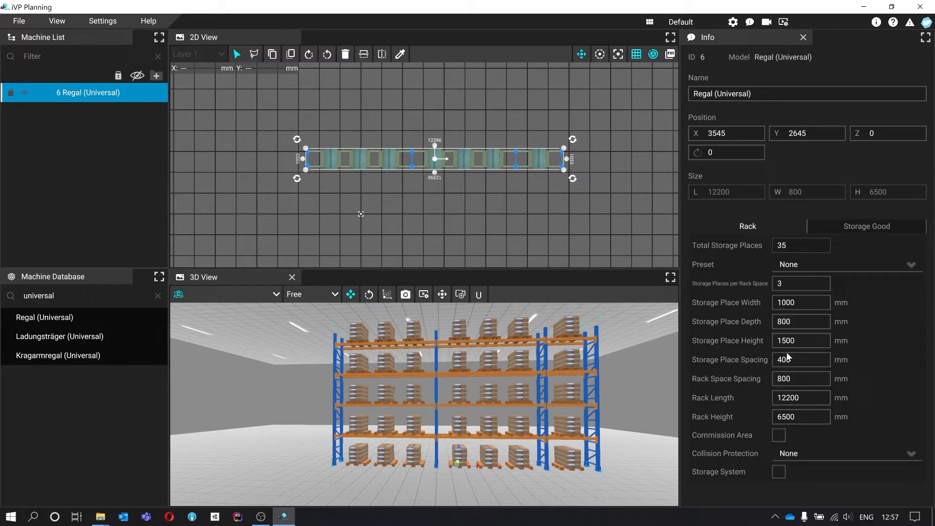
Switch the commission area on with a height of 4000 mm and inspect the tall pallet stacks in 3D
click(779, 434)
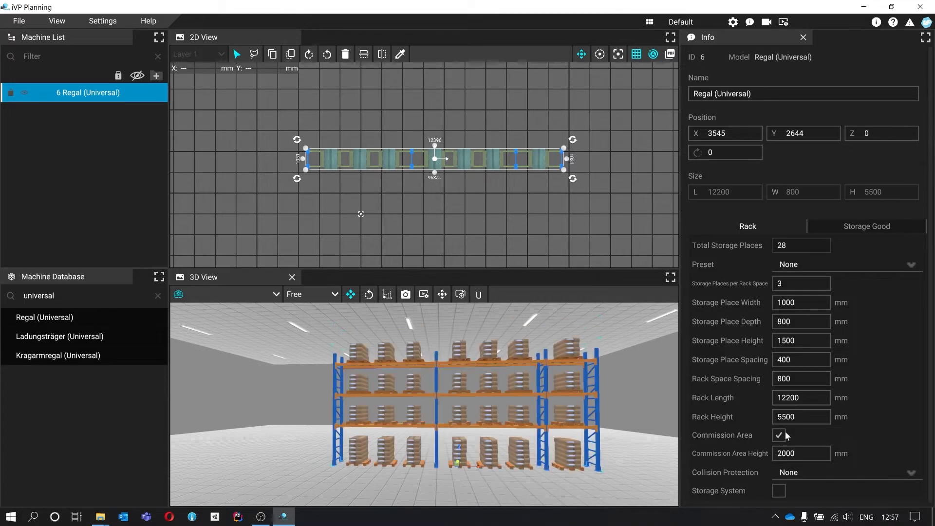
click(811, 453)
text(4000)
key(Return)
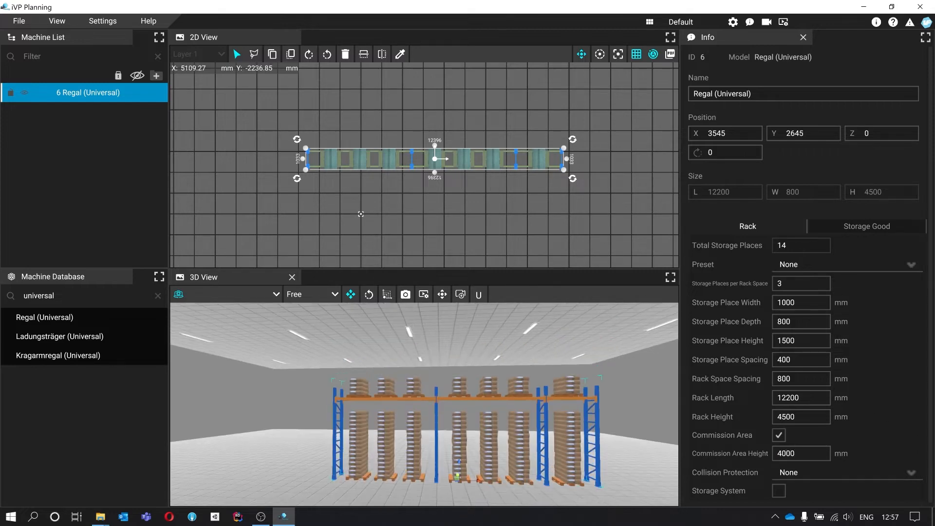
scroll(477, 480, up, 5)
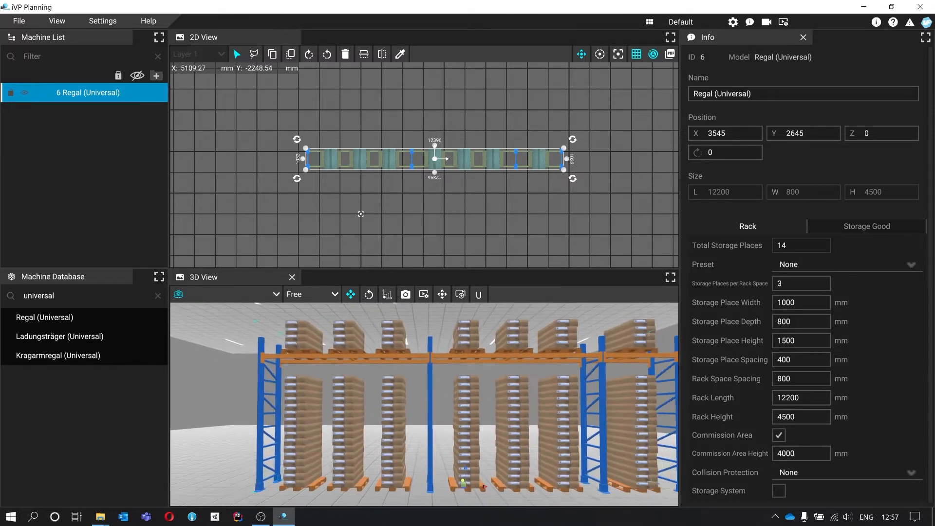
key(a)
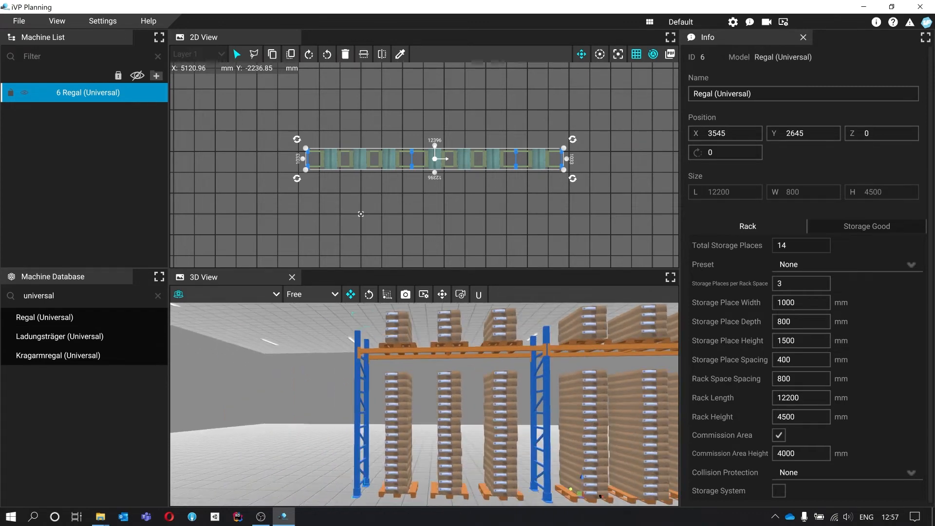
key(d)
key(s)
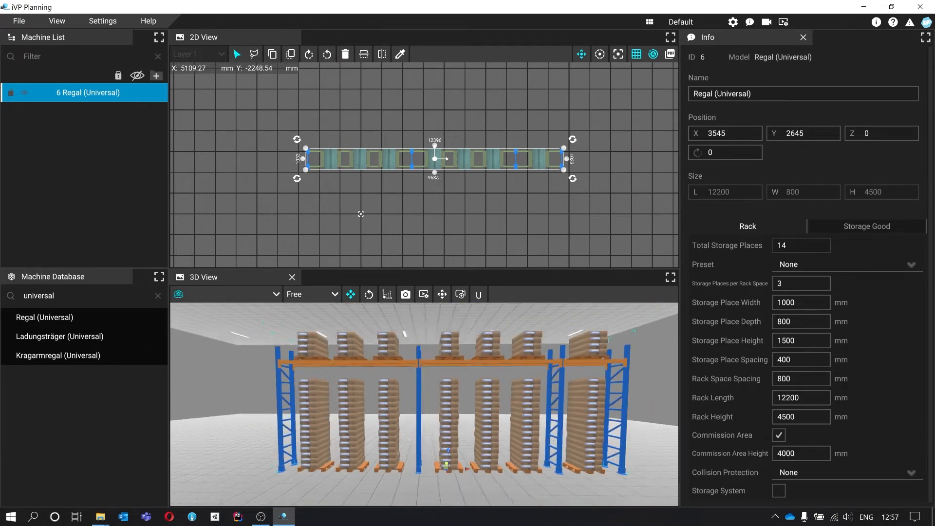
key(s)
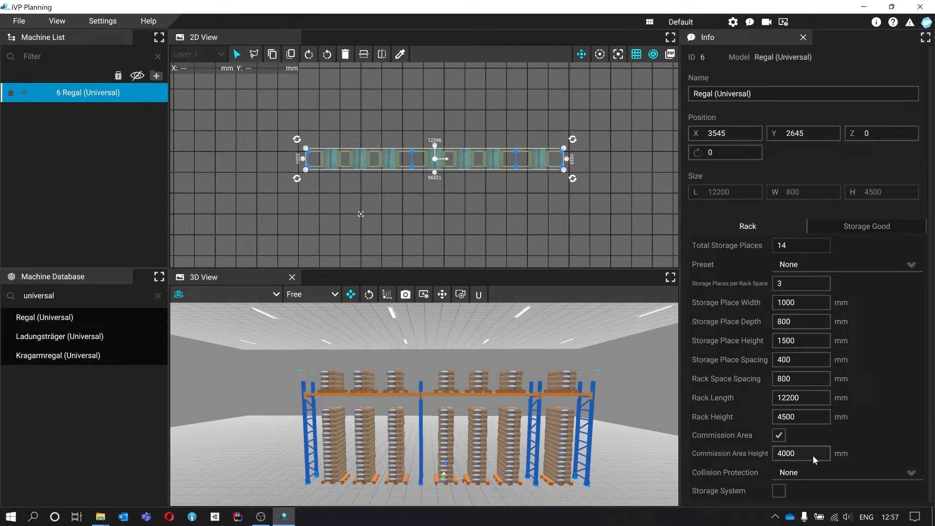
Switch off the commission area, set the rack height to 12000 mm, and view the rack in 3D
click(779, 435)
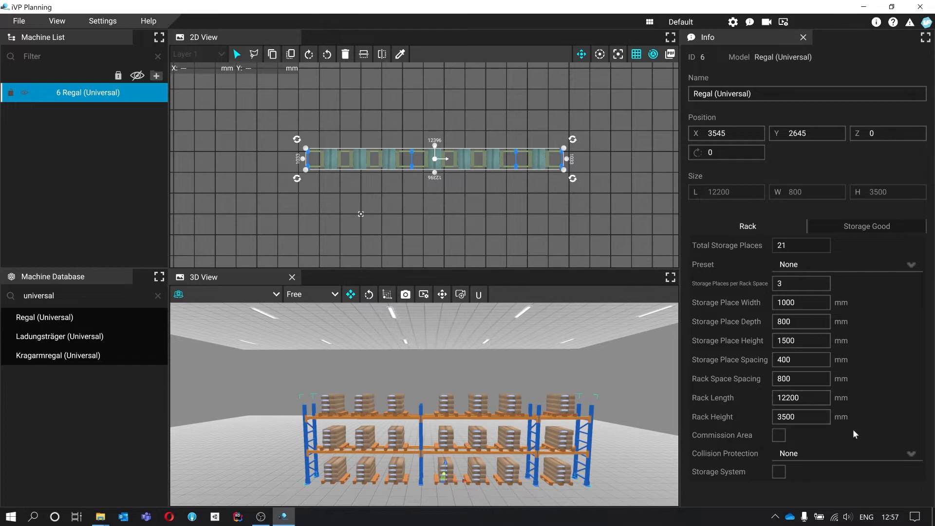
double_click(816, 414)
text(12000)
key(Return)
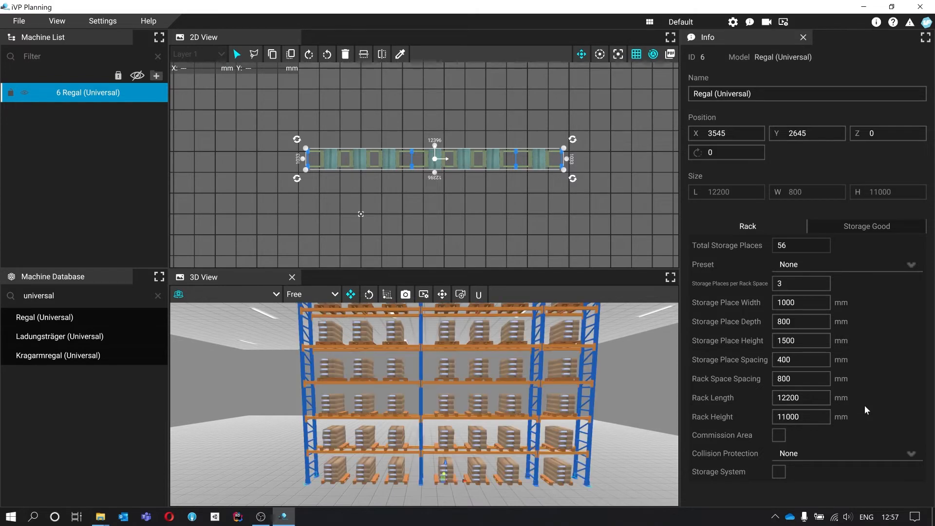
mouse_move(575, 399)
mouse_down()
mouse_move(572, 319)
mouse_move(579, 385)
mouse_up()
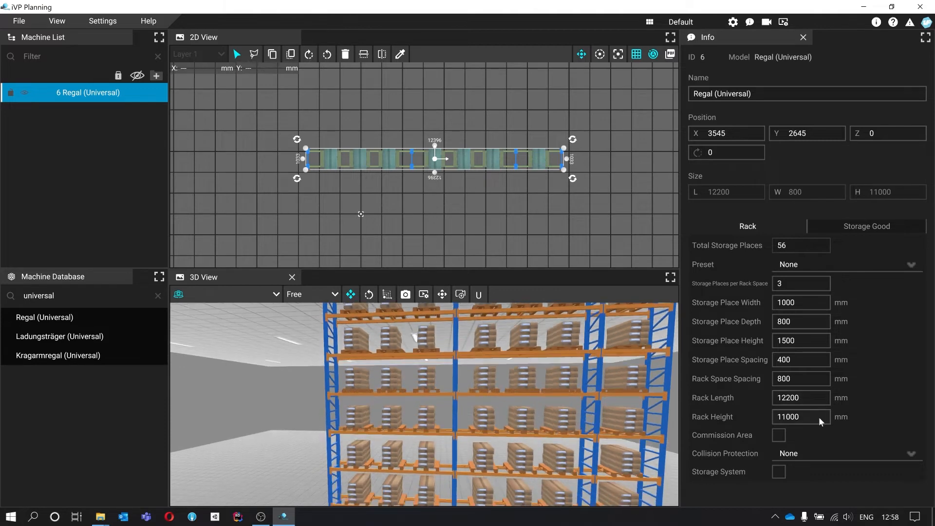
Set the rack height to 8000 mm
double_click(819, 417)
text(8000)
key(Return)
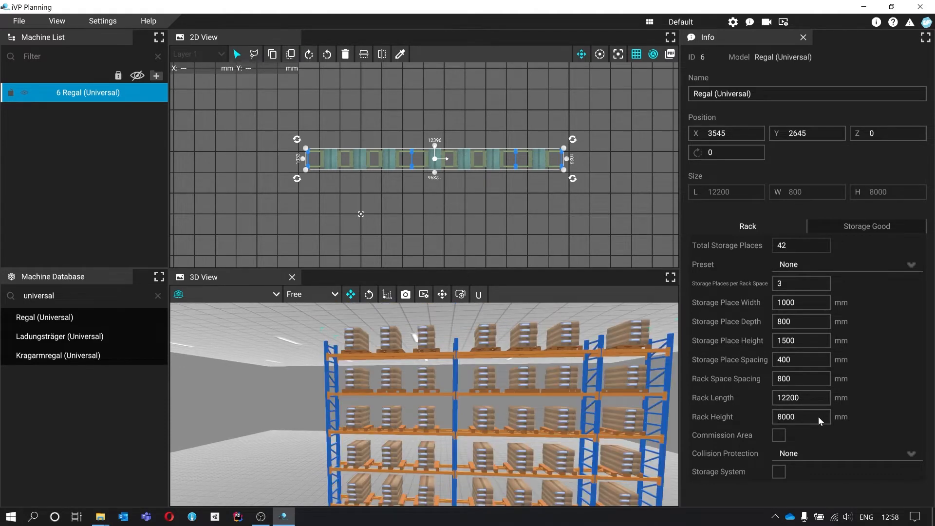
Stretch the rack's right end in the 2D view to a length of about 13600 mm and view that end in 3D
mouse_move(628, 389)
mouse_down()
mouse_move(589, 395)
mouse_move(628, 380)
mouse_up()
drag(570, 359, 588, 377)
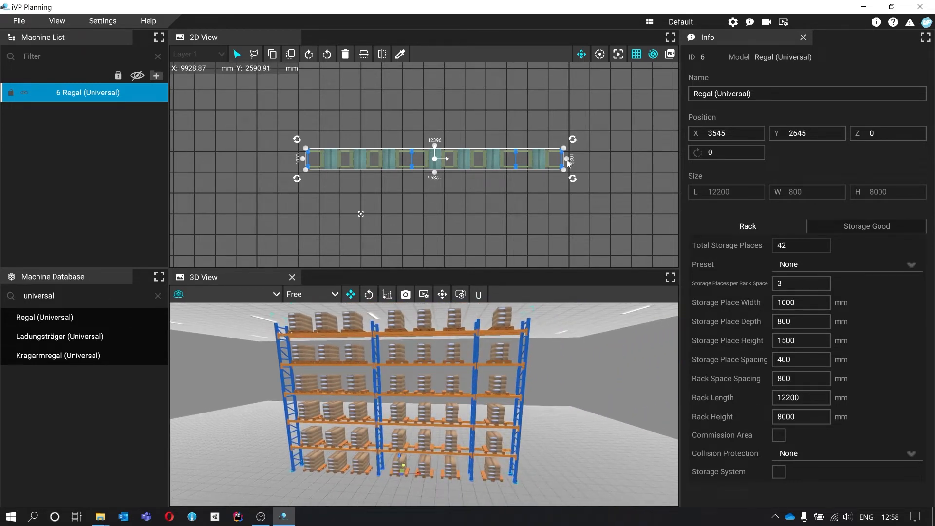
drag(575, 167, 598, 161)
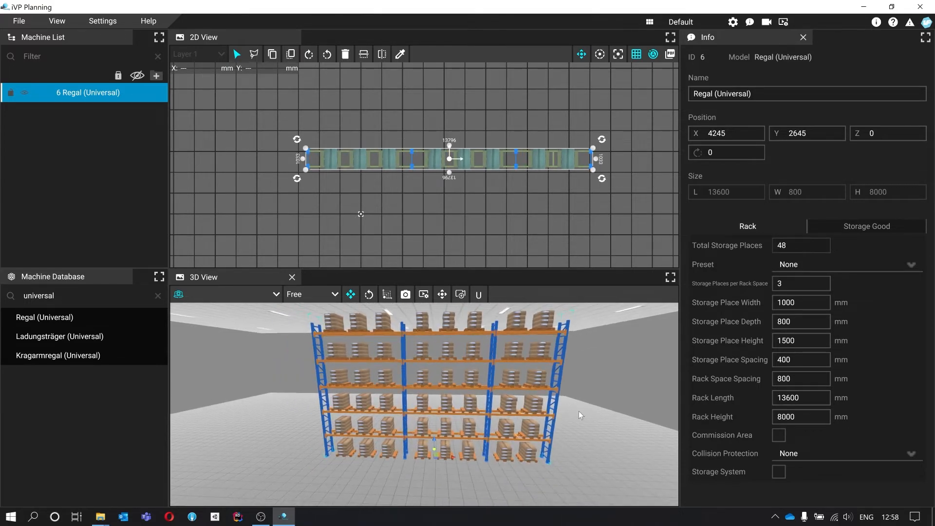
drag(531, 394, 433, 392)
Set the rack's collision protection to Right and inspect the guard at the rack's end in 3D
click(856, 453)
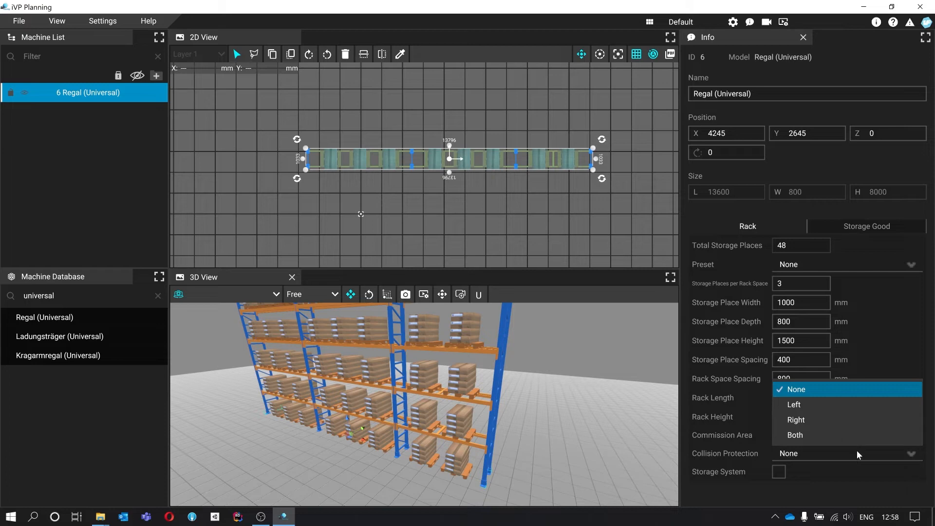
click(848, 421)
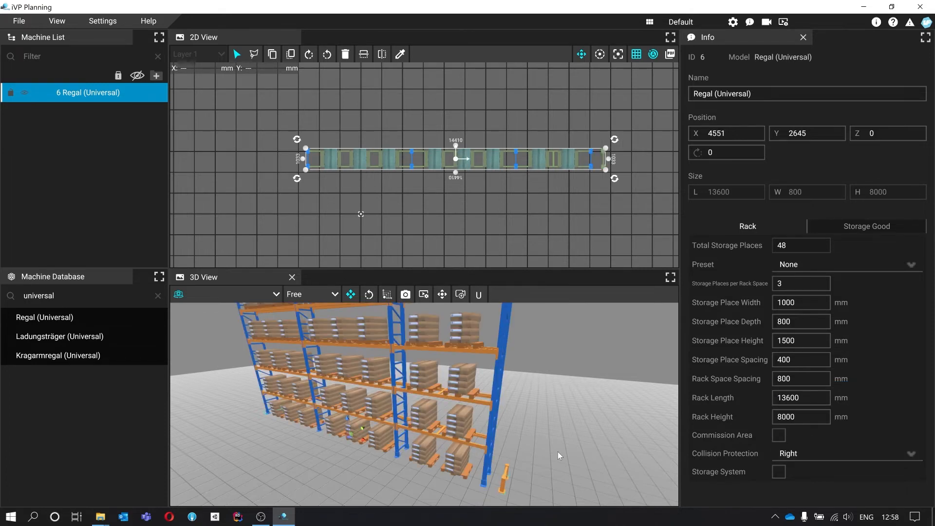
drag(557, 451, 418, 434)
Set the rack's collision protection to Both and inspect the guards at both rack ends in 3D
click(808, 454)
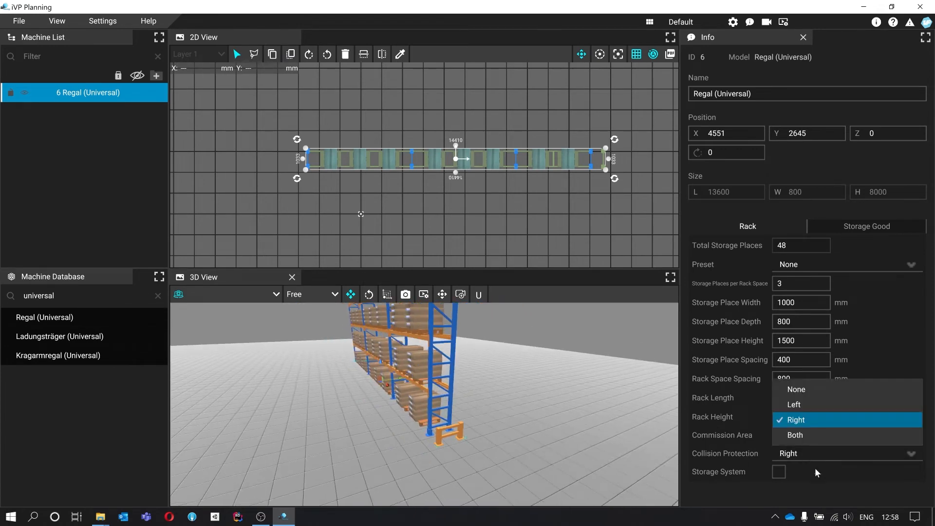
click(819, 436)
key(w)
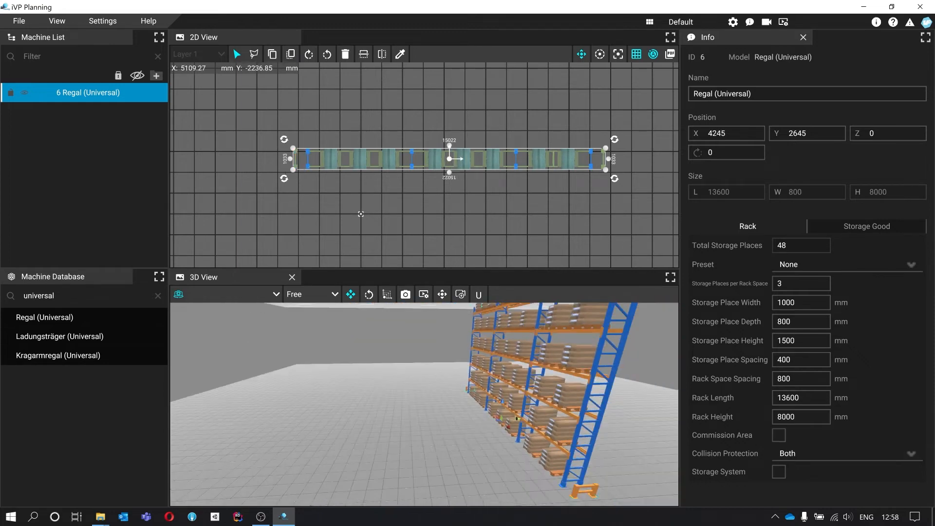
key(w)
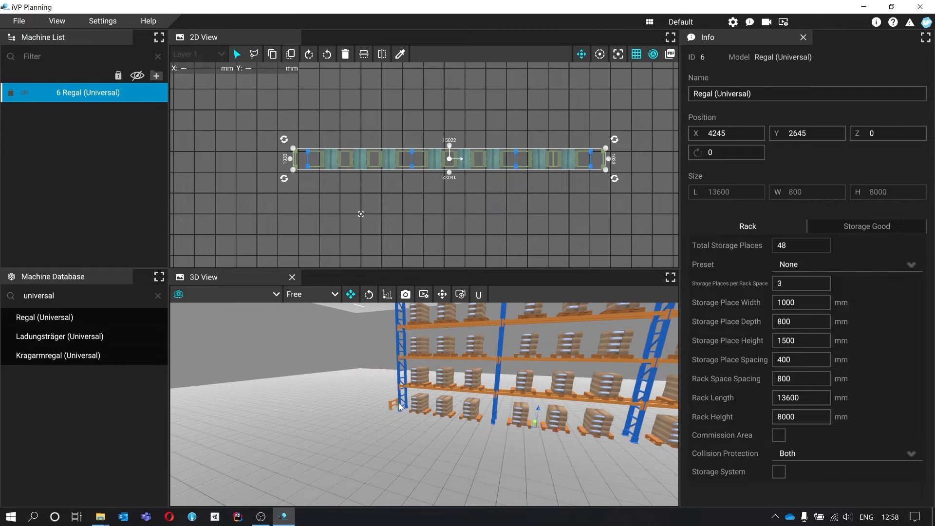
key(s)
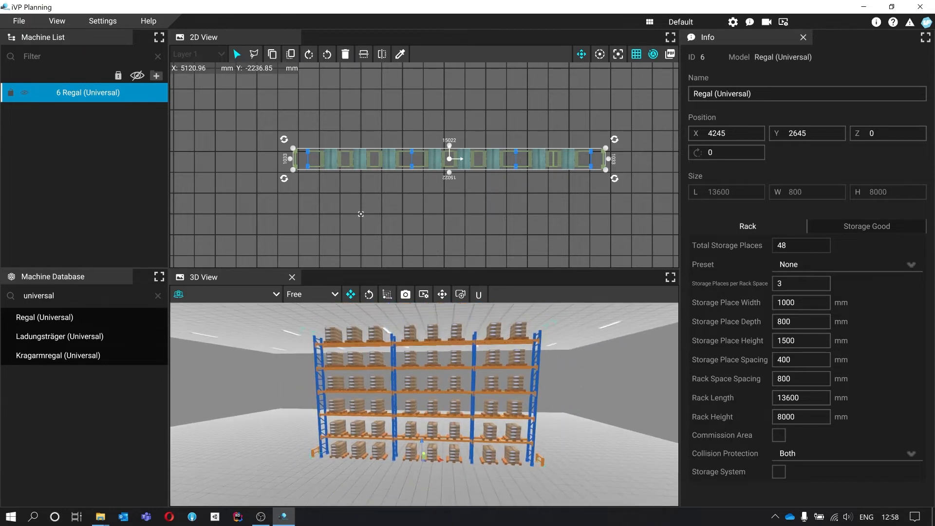
key(w)
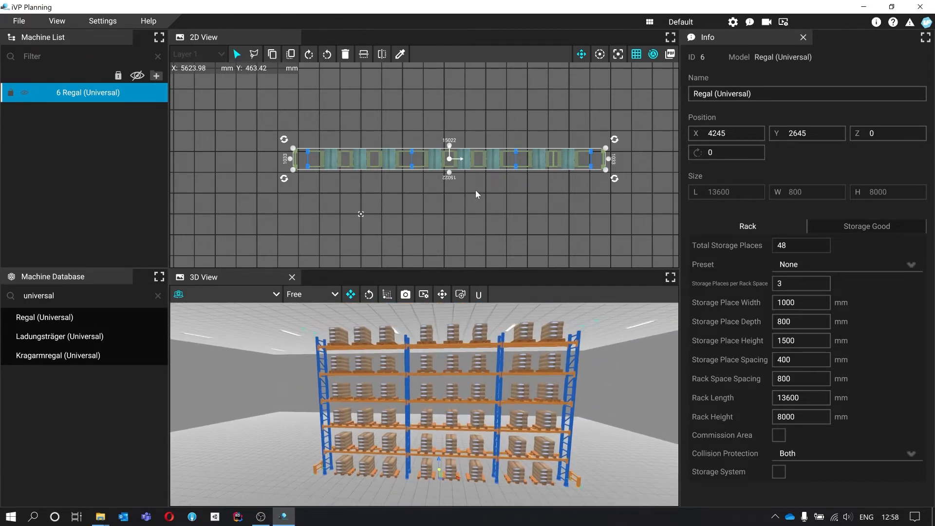
scroll(474, 188, down, 5)
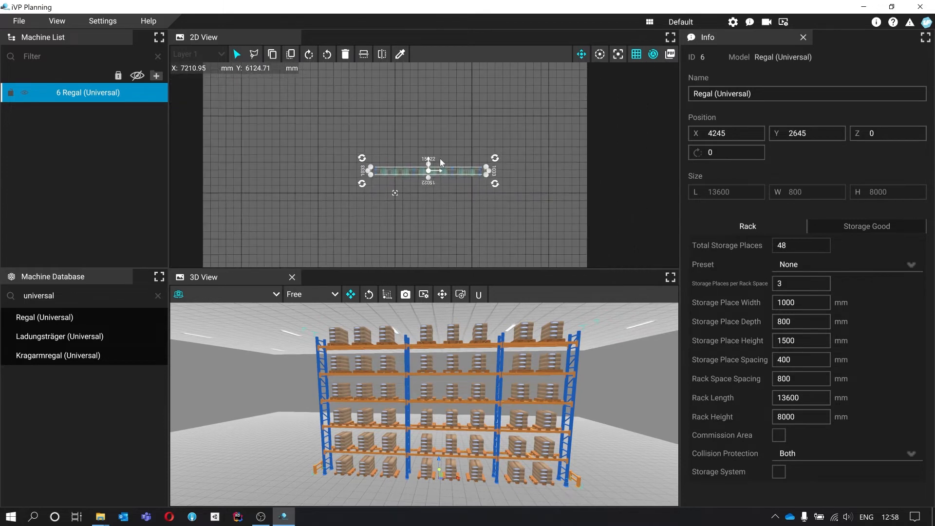
Turn on the Storage System option for the rack
scroll(439, 159, down, 2)
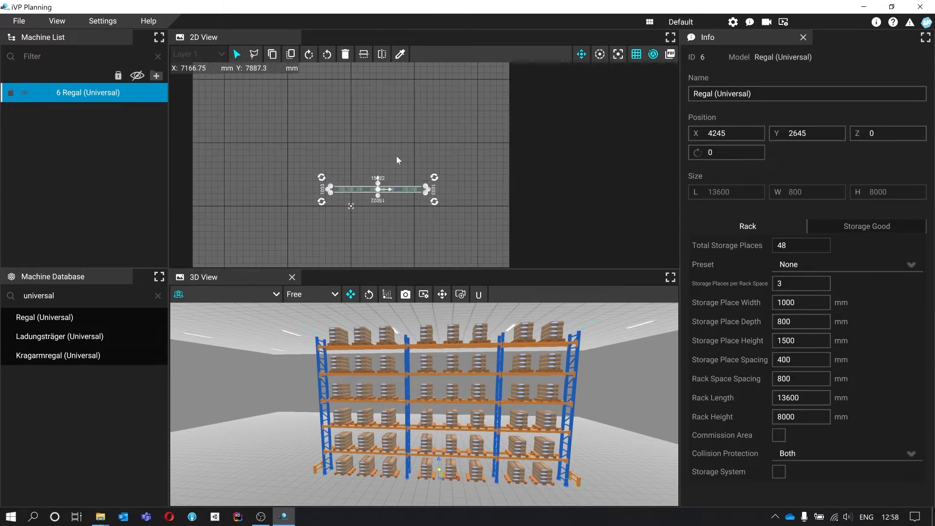
scroll(396, 157, down, 1)
drag(350, 223, 369, 191)
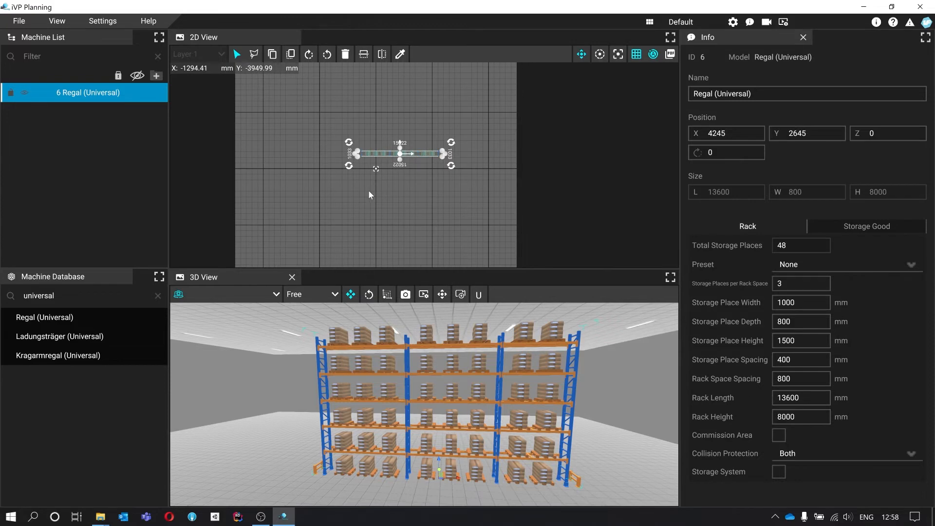
click(778, 472)
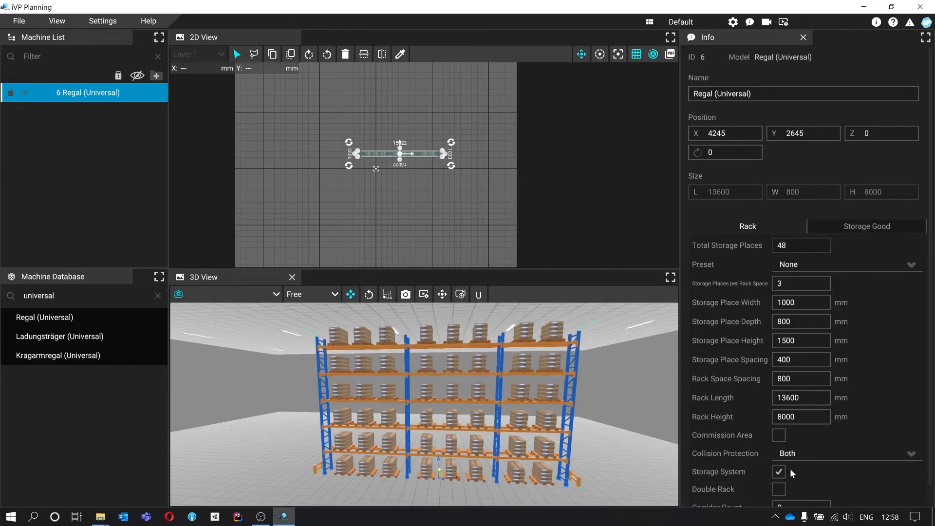
Enable Double Rack and inspect the back-to-back racks from the front and the end in 3D
scroll(858, 415, down, 1)
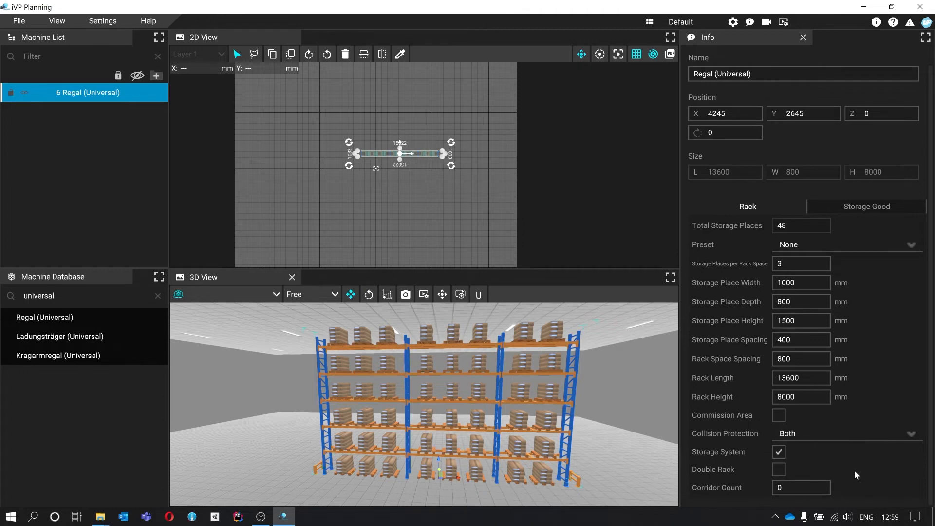
click(780, 469)
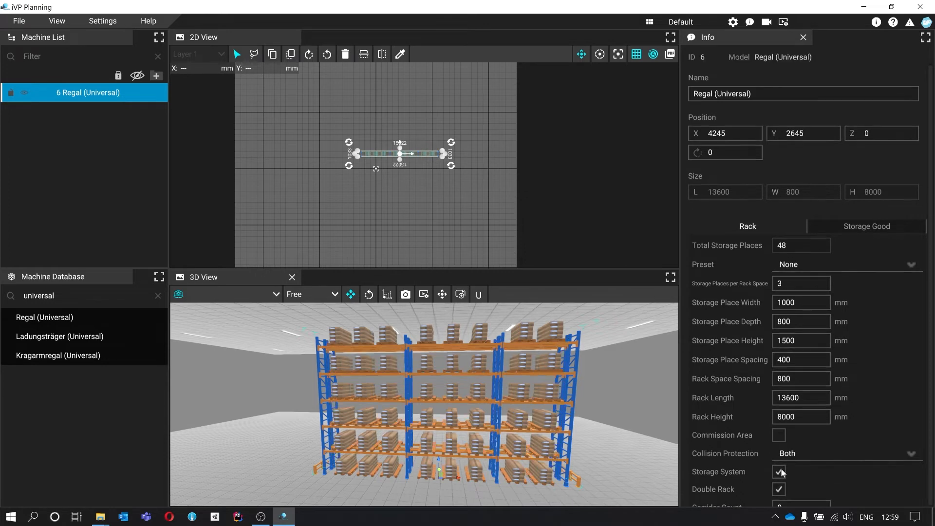
key(w)
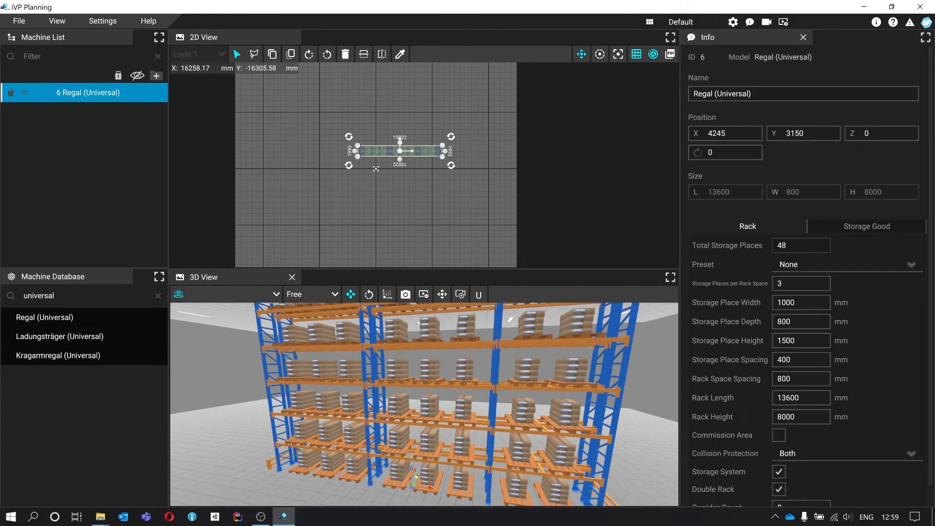
key(d)
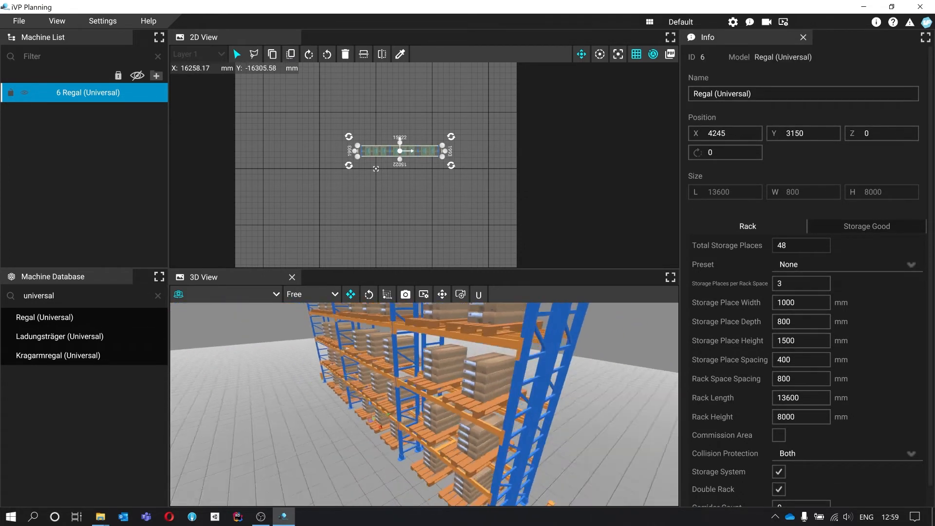
key(d)
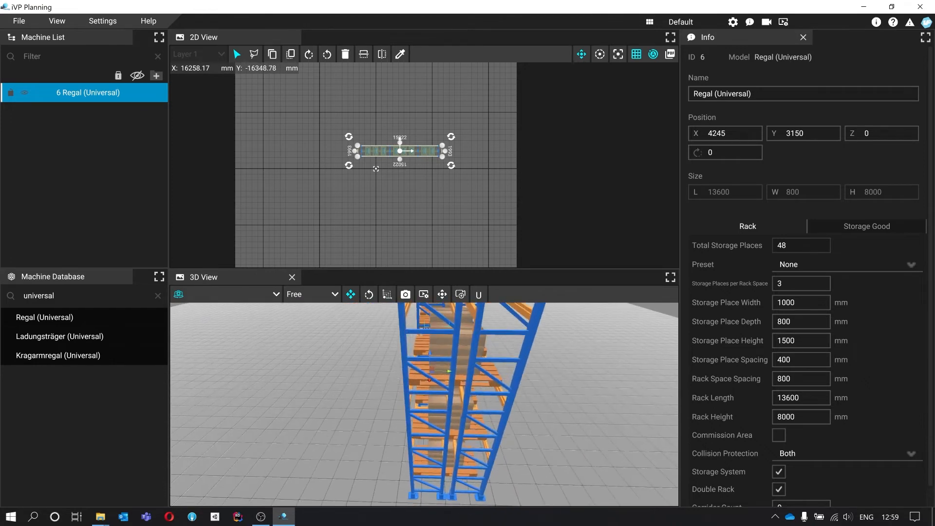
key(d)
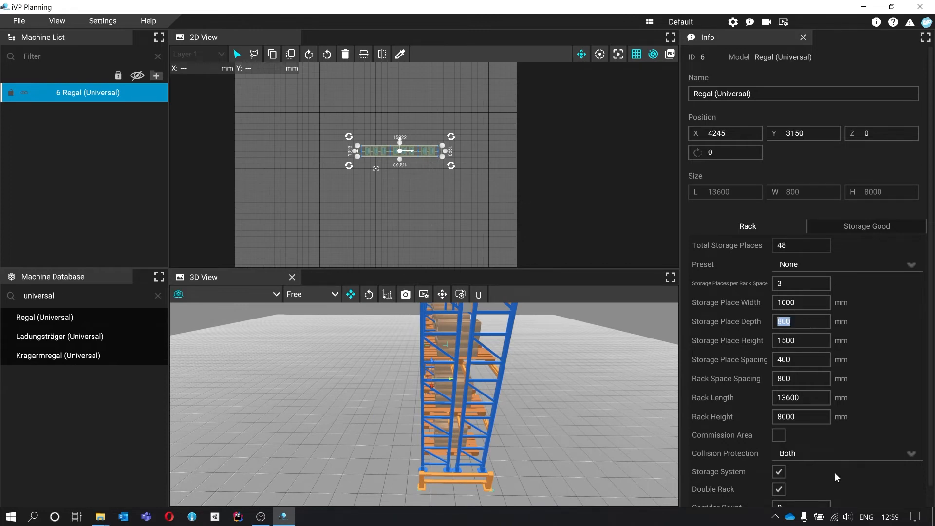
Switch Double Rack off and on to compare both versions in 3D, and leave the option off
scroll(834, 477, down, 1)
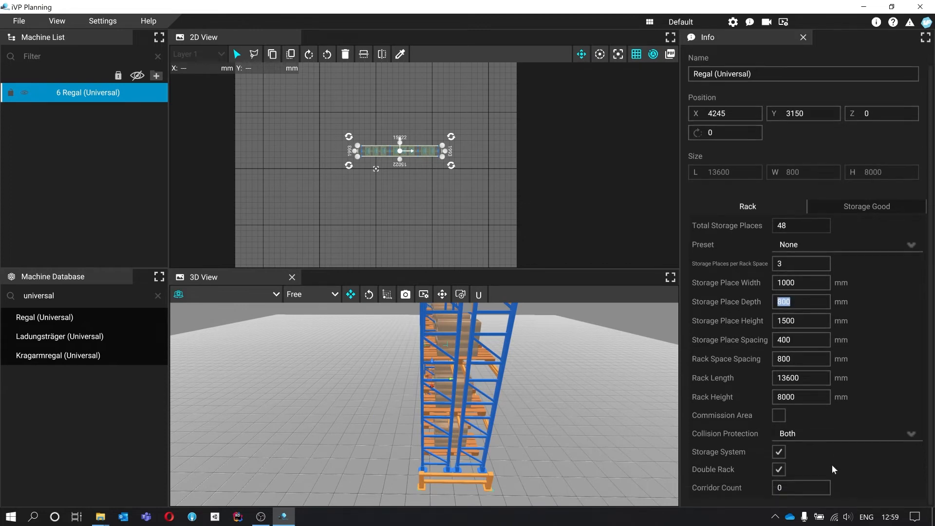
click(780, 467)
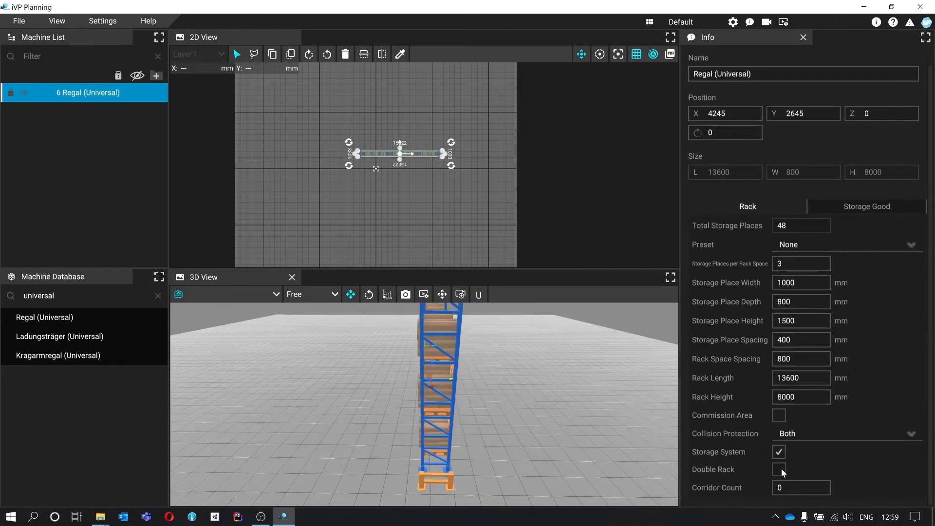
click(781, 469)
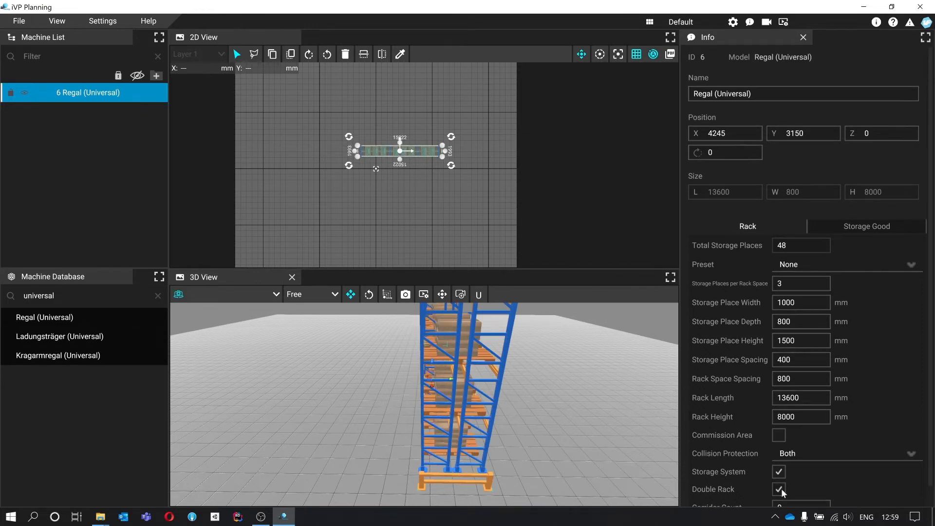
click(779, 488)
Set the storage system's corridor count to 2 and inspect the rack rows and corridors in 3D
drag(548, 386, 596, 407)
scroll(797, 384, down, 1)
scroll(798, 387, down, 1)
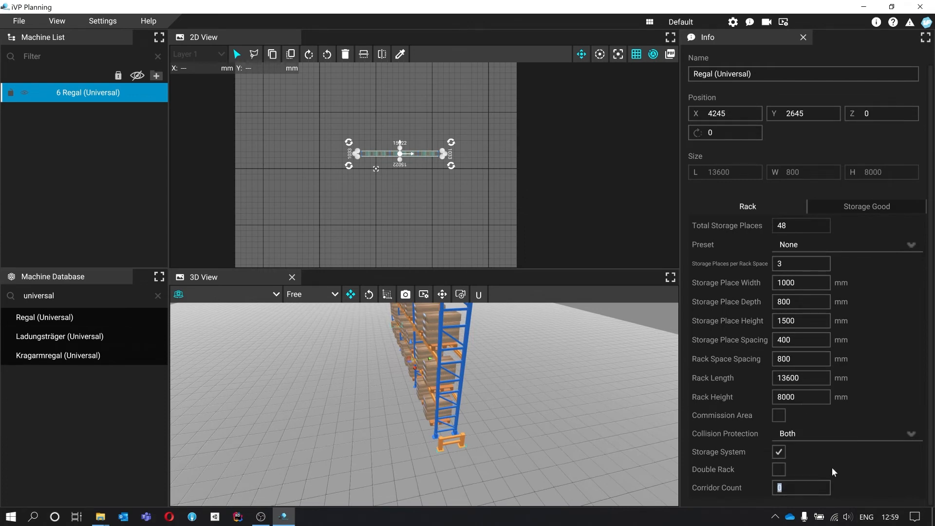
mouse_move(580, 408)
mouse_down()
mouse_move(511, 380)
mouse_move(580, 401)
mouse_up()
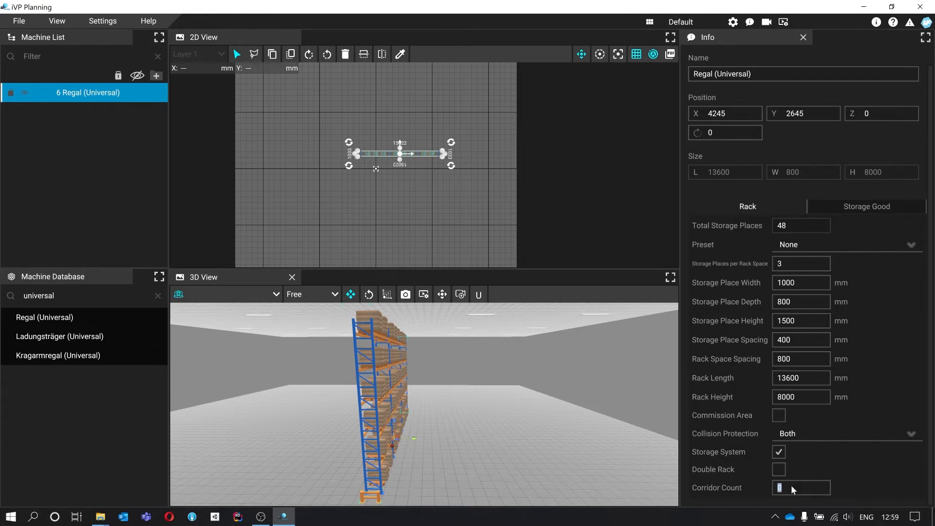
key(Return)
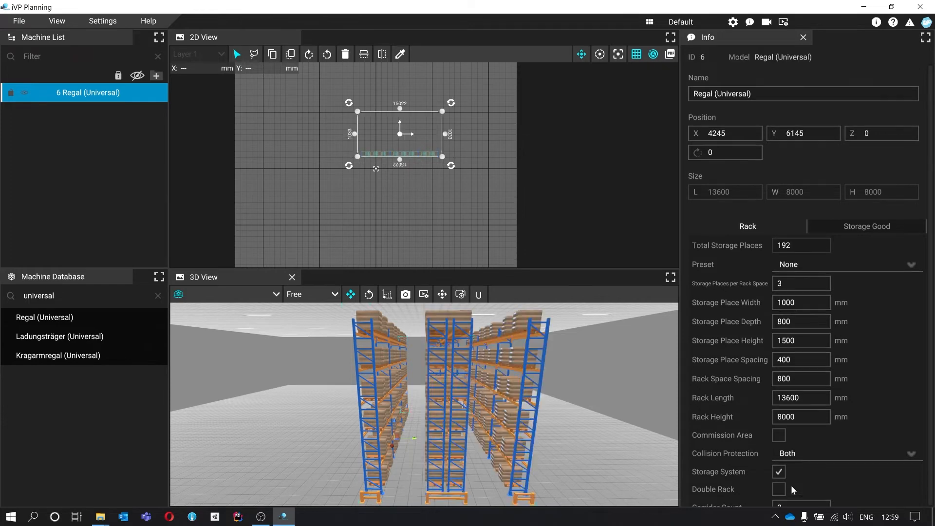
key(a)
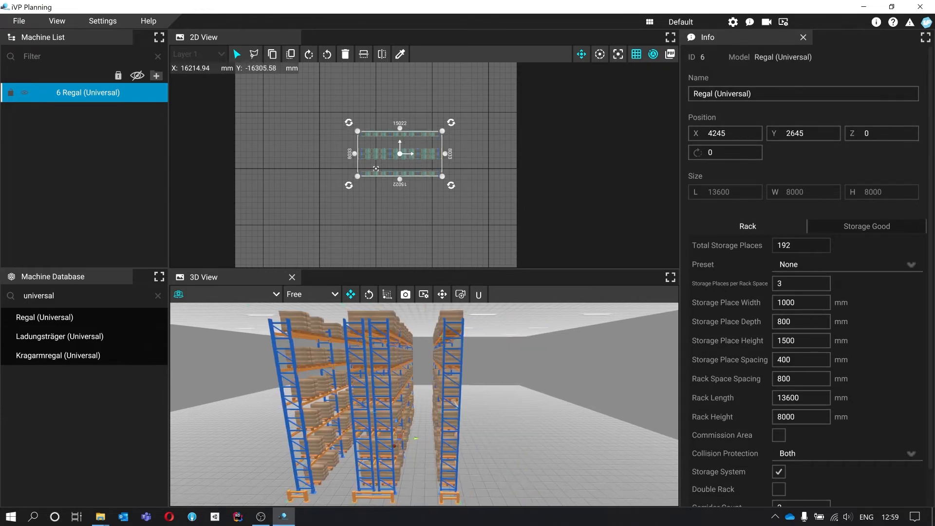
key(a)
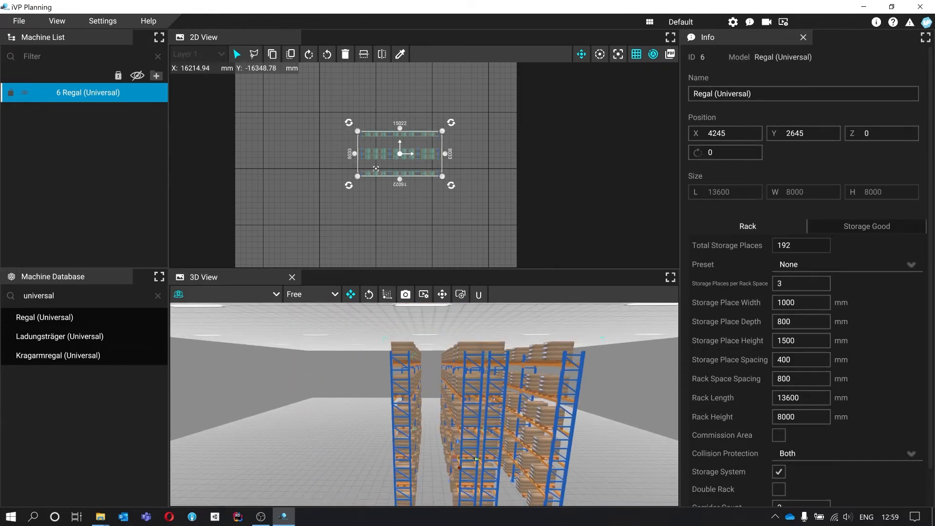
key(d)
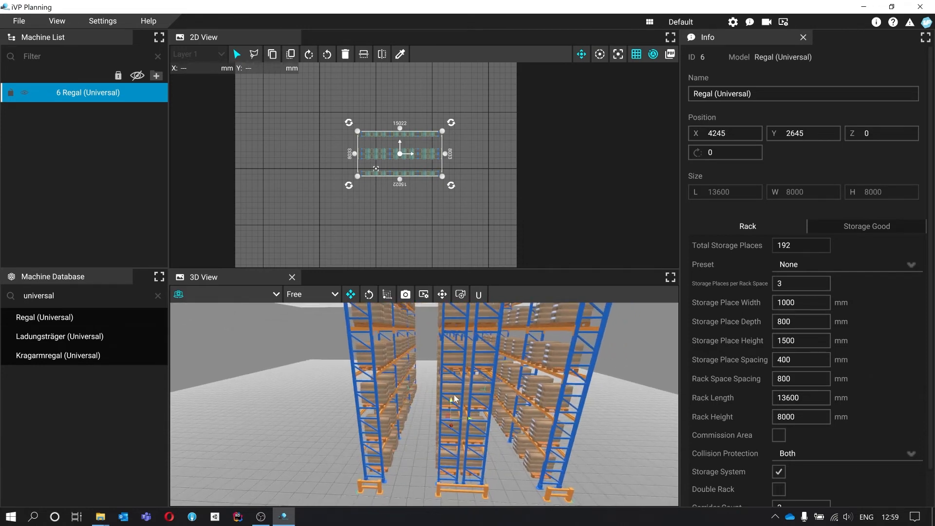
key(a)
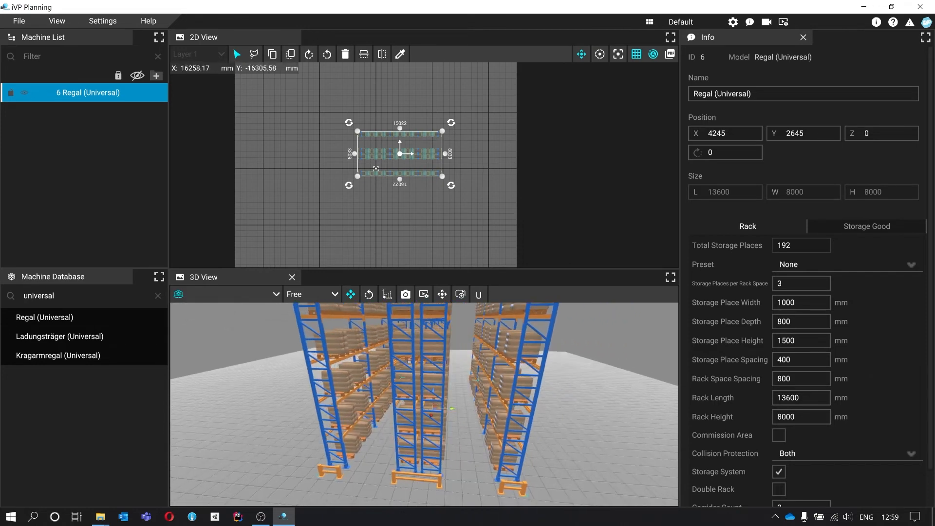
key(d)
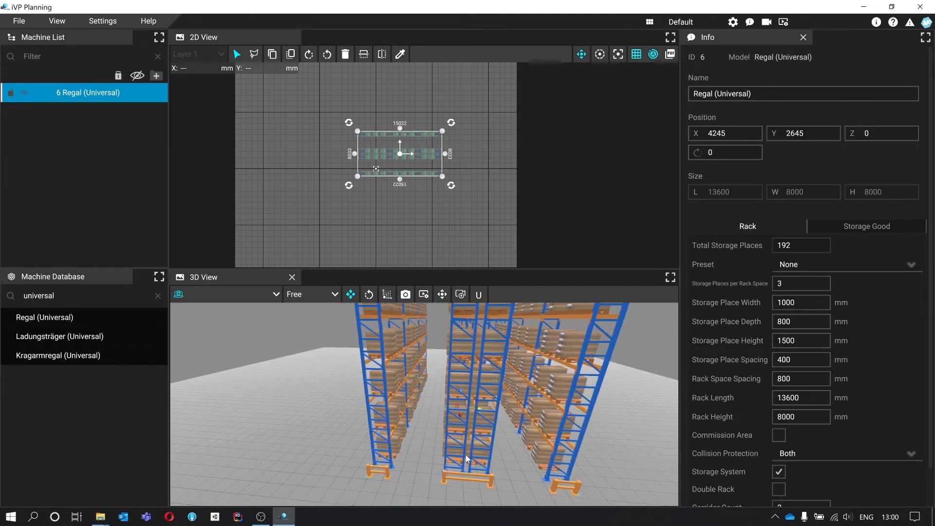
Set the corridor width to 4000 mm and view the rack rows in 3D
scroll(804, 397, down, 1)
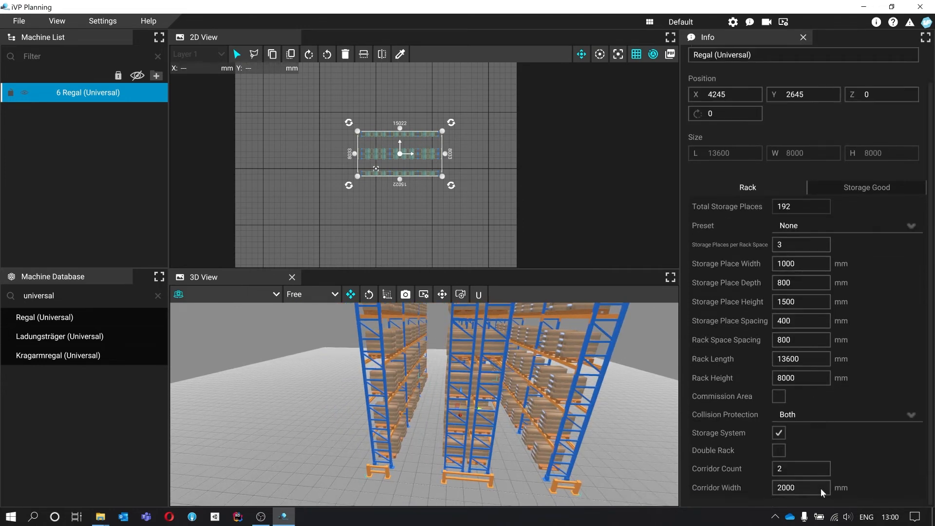
double_click(819, 489)
text(4000)
key(Return)
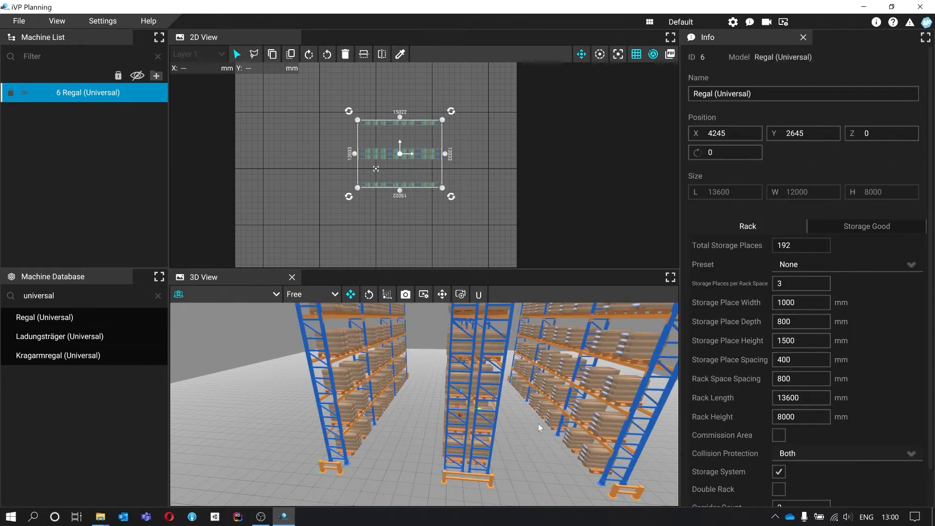
drag(539, 427, 552, 400)
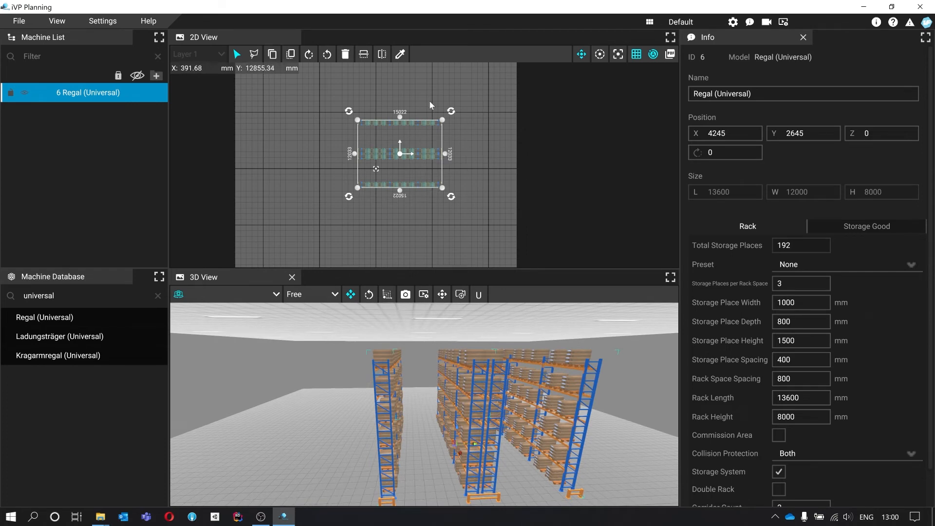
Stretch the storage system's right end in the 2D view to a rack length of about 23600 mm
scroll(401, 155, up, 2)
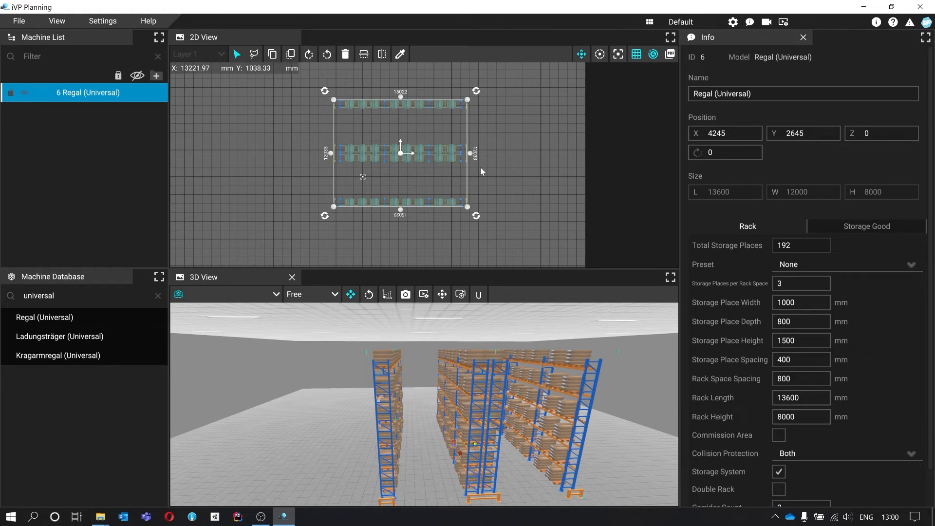
scroll(480, 168, down, 2)
scroll(807, 405, down, 2)
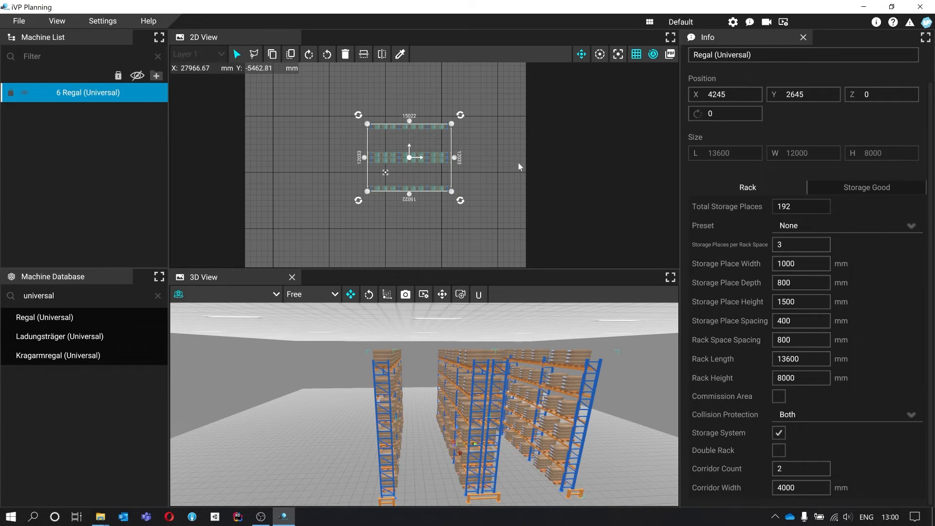
scroll(442, 152, up, 2)
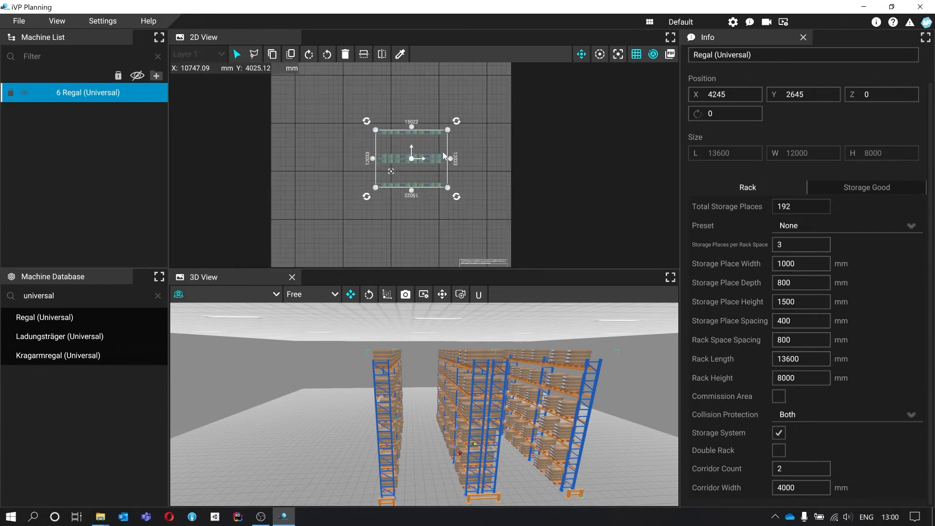
scroll(463, 171, up, 1)
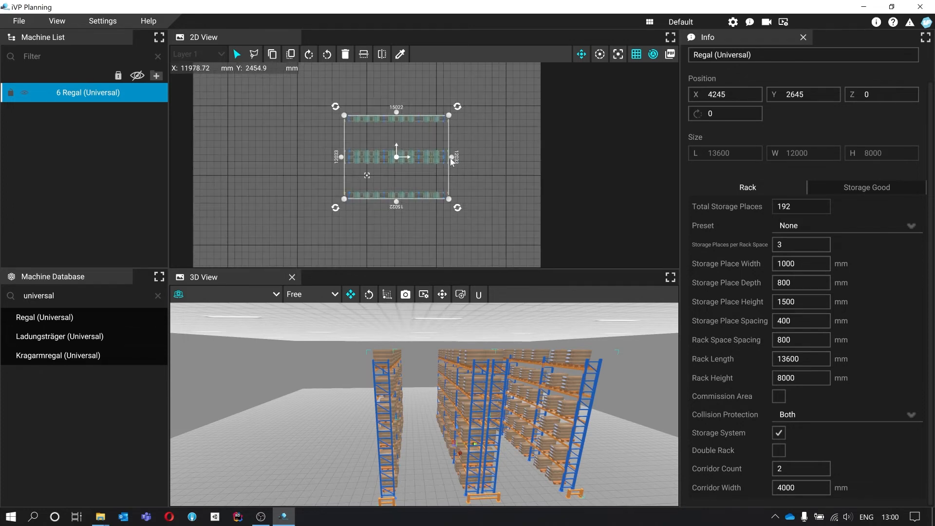
drag(451, 157, 524, 158)
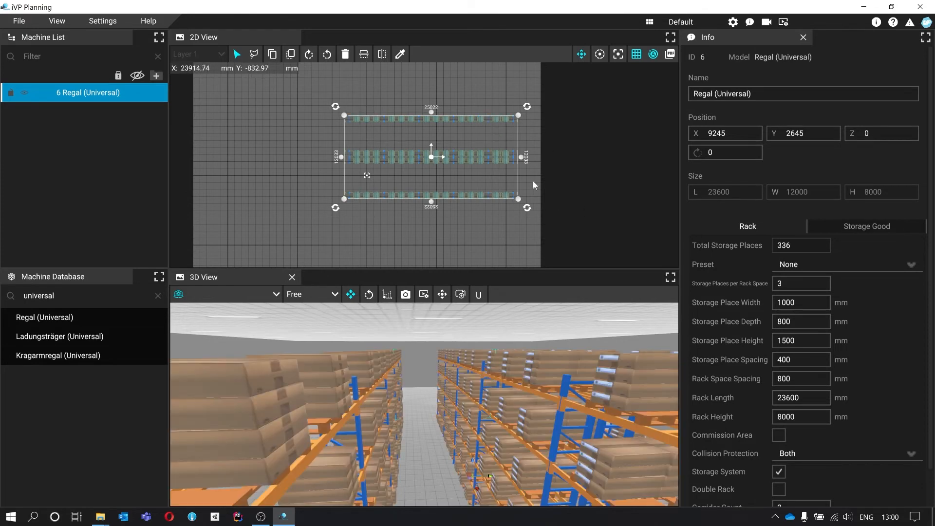
Stretch the storage system's left end in the 2D view to a rack length of about 40000 mm and view it in 3D
drag(514, 383, 429, 416)
drag(341, 157, 227, 150)
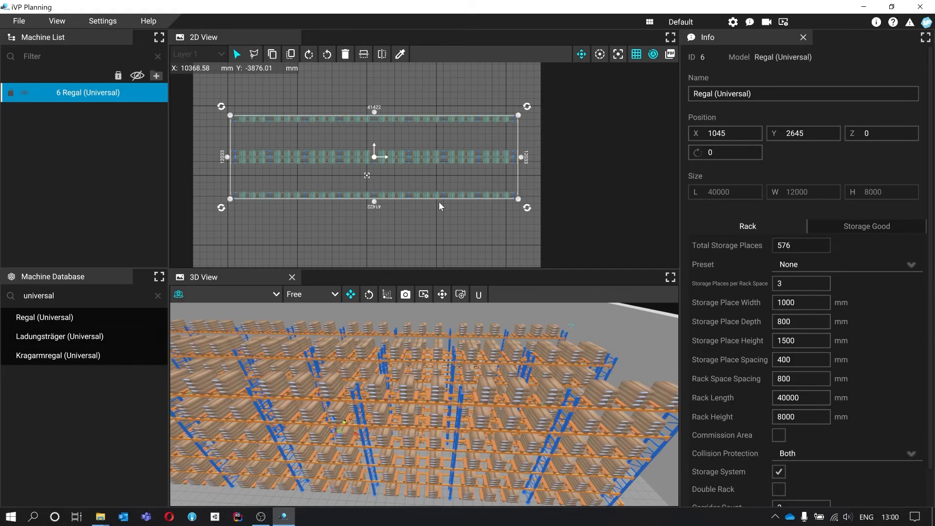
mouse_move(460, 407)
mouse_down()
mouse_move(390, 384)
mouse_move(460, 400)
mouse_move(438, 402)
mouse_move(453, 394)
mouse_up()
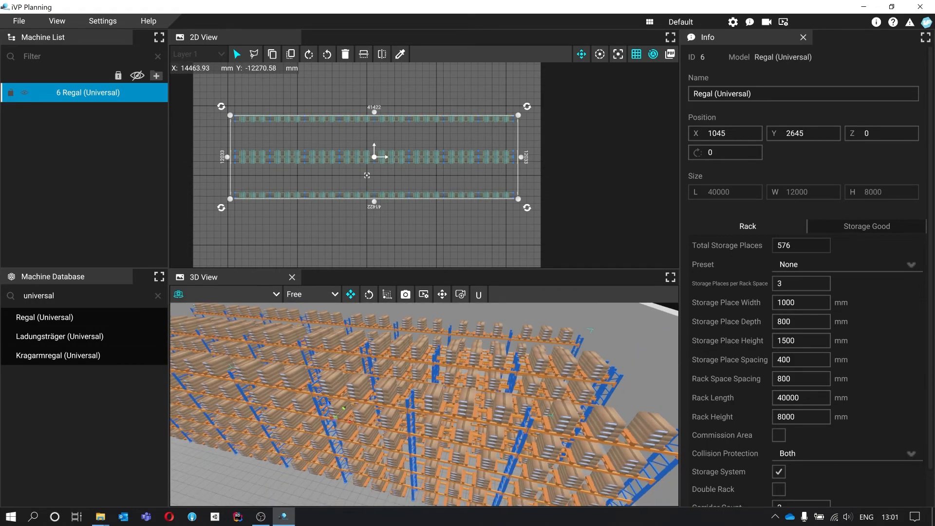
Stretch the storage system's lower edge in the 2D view to a width of about 30000 mm and view the added rows in 3D
scroll(421, 190, down, 5)
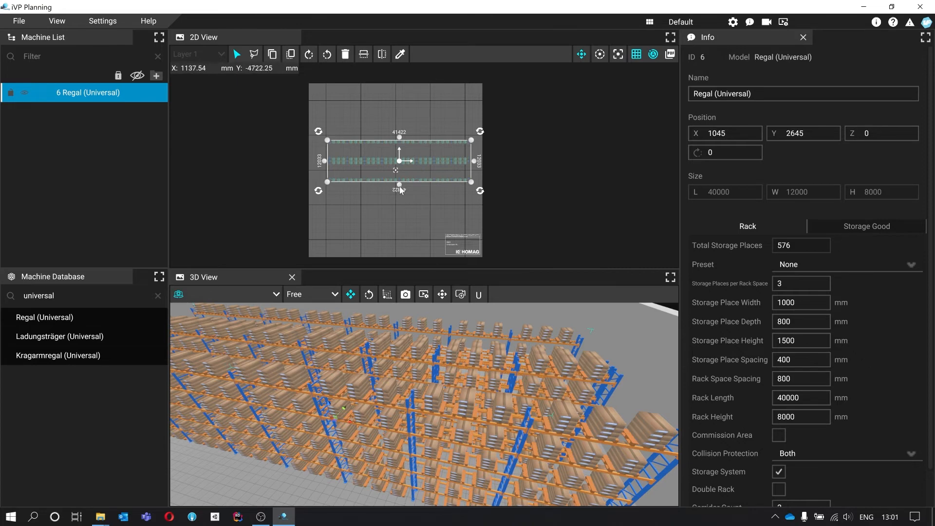
drag(400, 188, 392, 242)
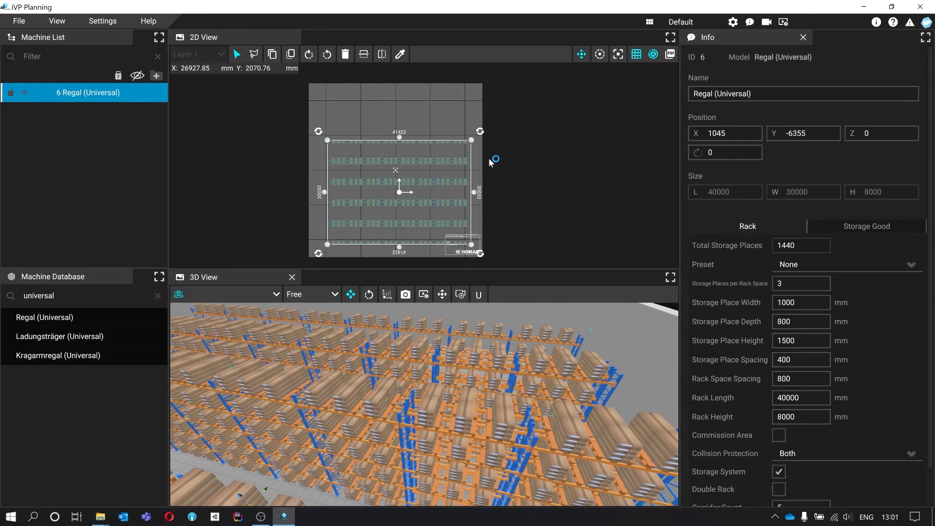
drag(472, 370, 507, 284)
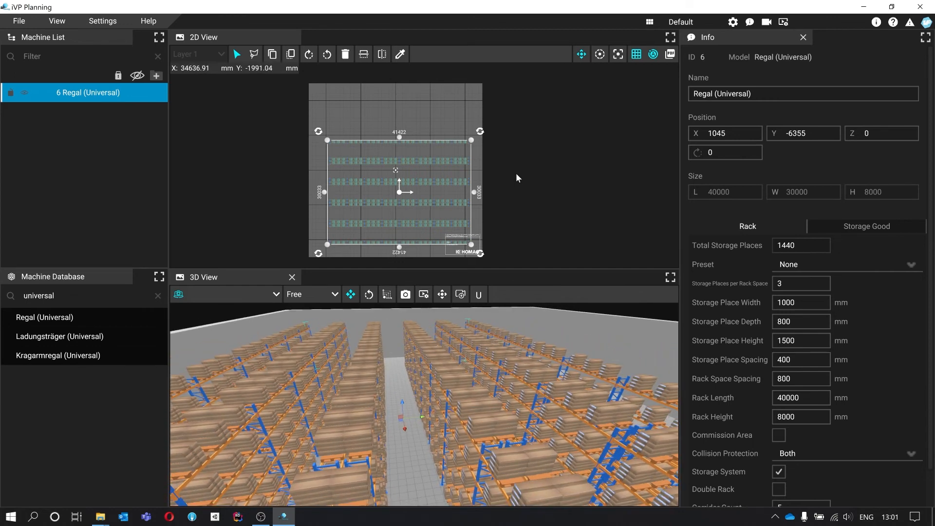
Set the fill percentage of the rack's storage goods to 0 %
click(872, 226)
double_click(810, 243)
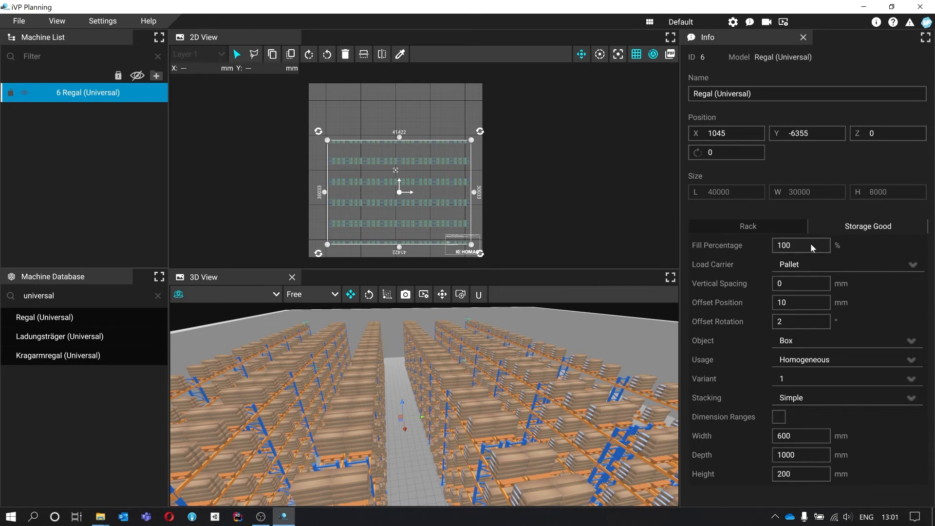
text(0)
key(Return)
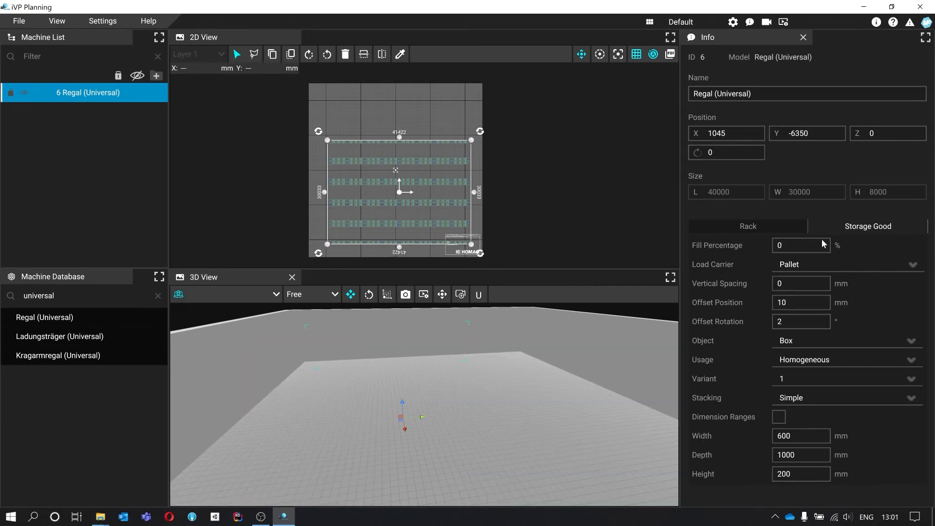
Stretch the storage system's corner in the 2D view to about 42200 by 48000 mm and shift the system to Y 1315
drag(536, 355, 371, 379)
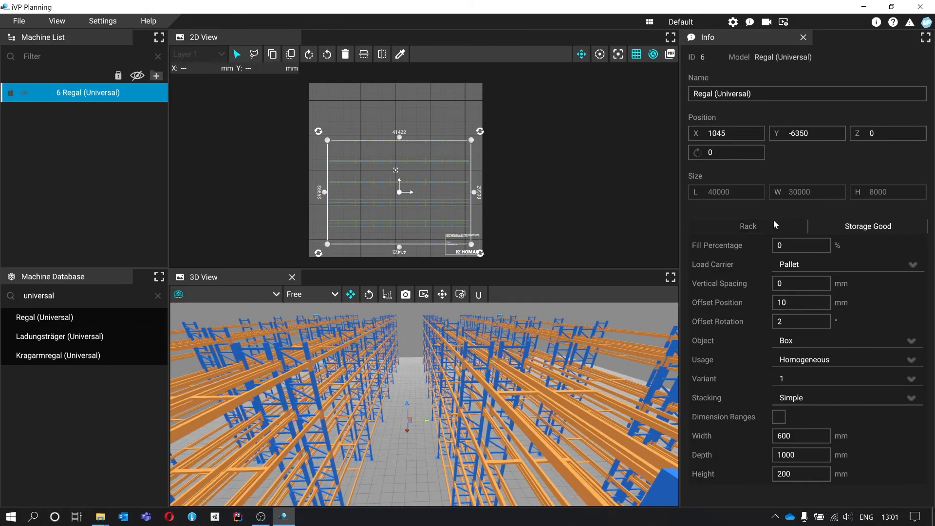
drag(327, 140, 316, 86)
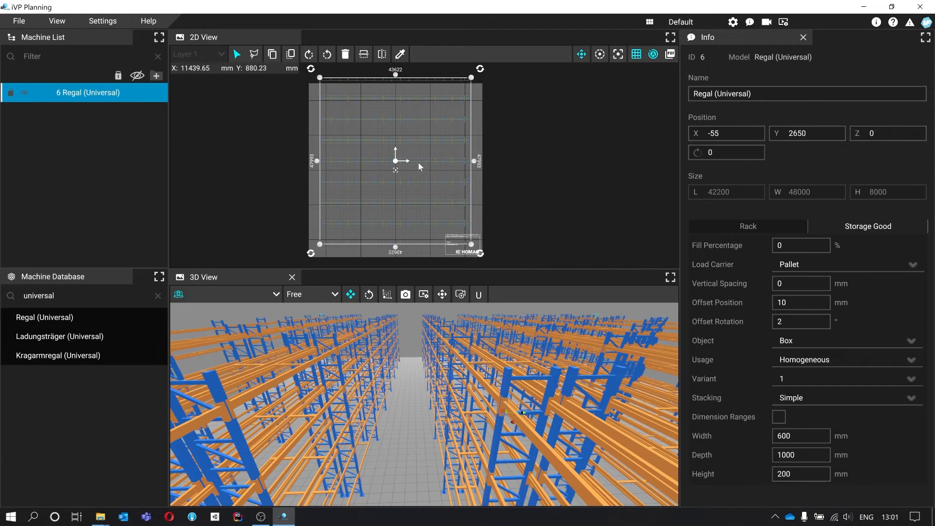
mouse_move(397, 148)
mouse_down()
mouse_move(395, 167)
mouse_move(395, 152)
mouse_up()
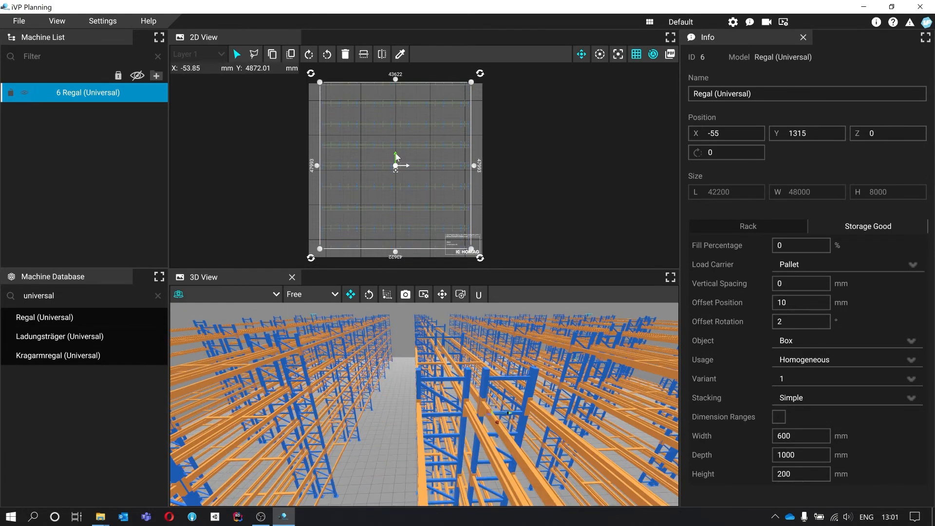
drag(510, 361, 476, 364)
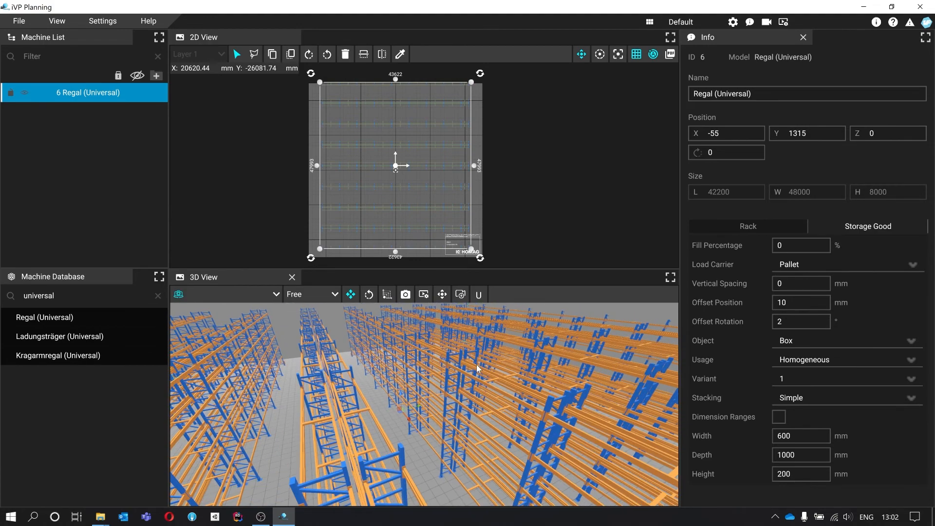
Turn off the rack's Storage System option to reduce it to a single rack row and view it in 3D
click(781, 227)
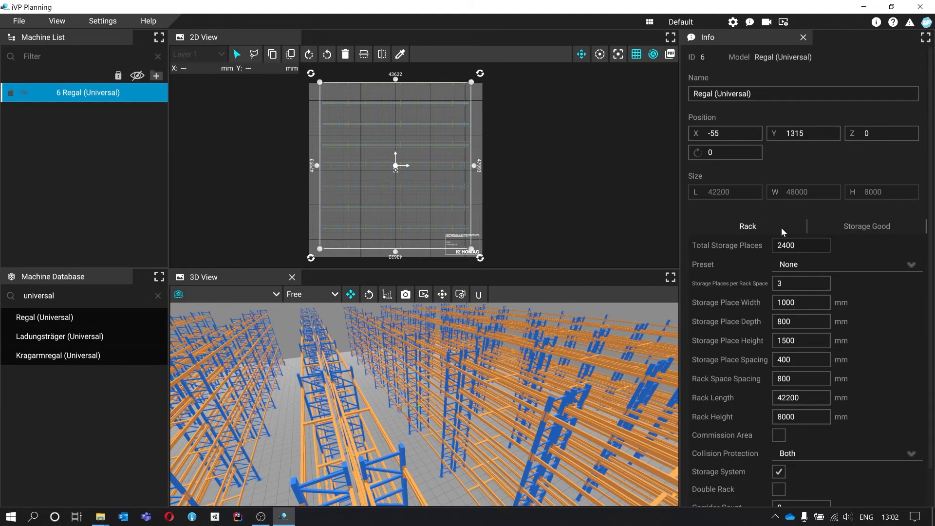
scroll(883, 345, down, 1)
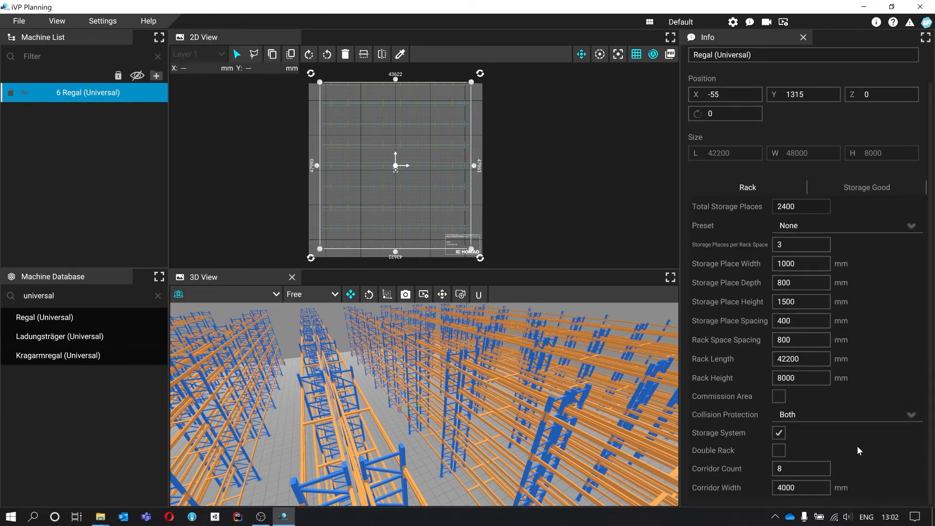
click(778, 433)
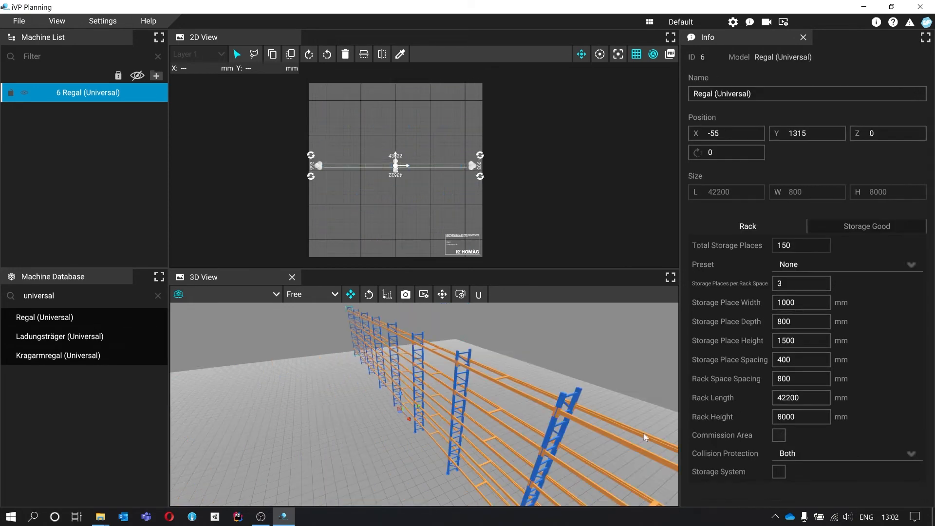
drag(418, 414, 500, 422)
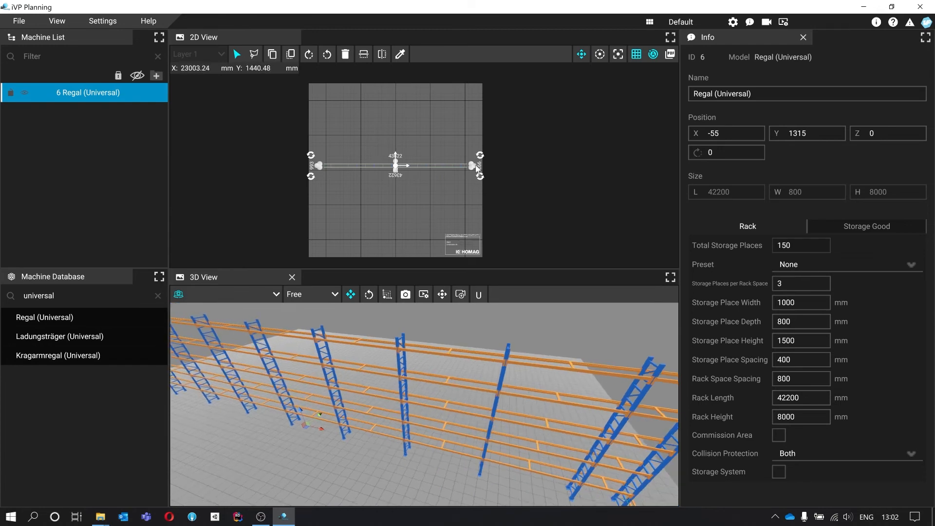
Shorten the single rack in the 2D view to a length of about 13600 mm and frame it in 3D
scroll(478, 167, up, 2)
drag(479, 170, 365, 174)
drag(407, 346, 403, 363)
key(f)
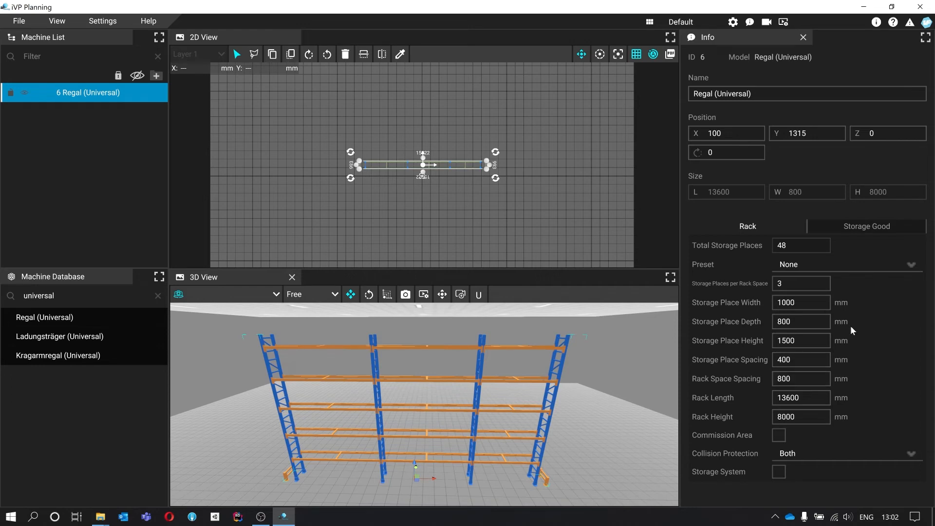
Set the storage goods' fill percentage to 25 % and their object type to Wood Piece
click(865, 227)
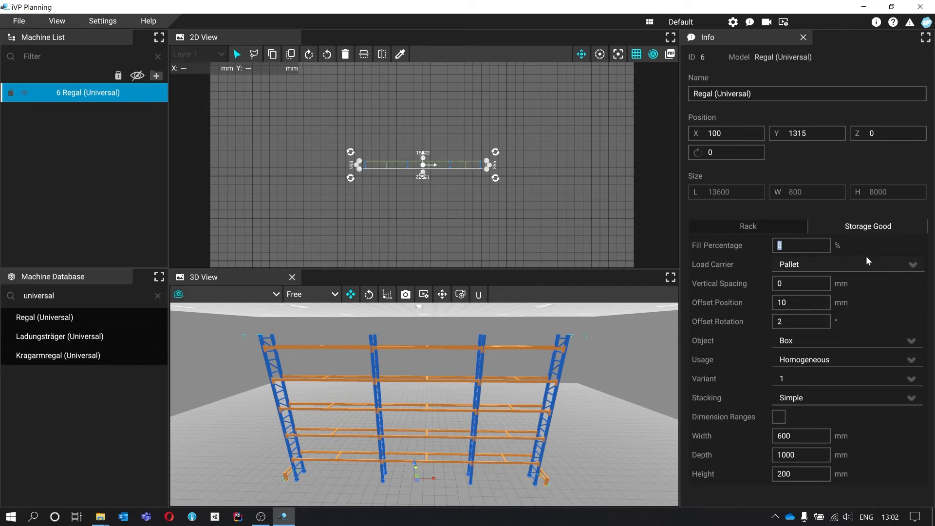
text(25)
key(Return)
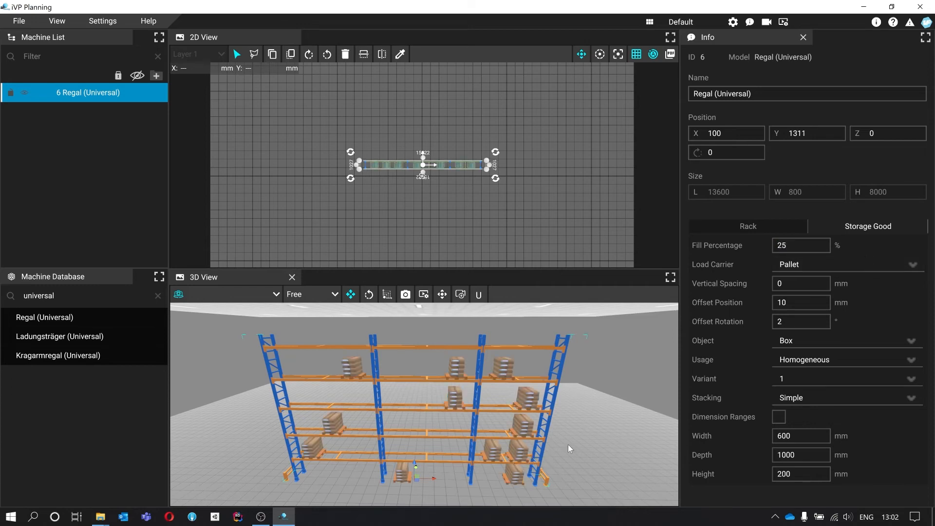
click(850, 340)
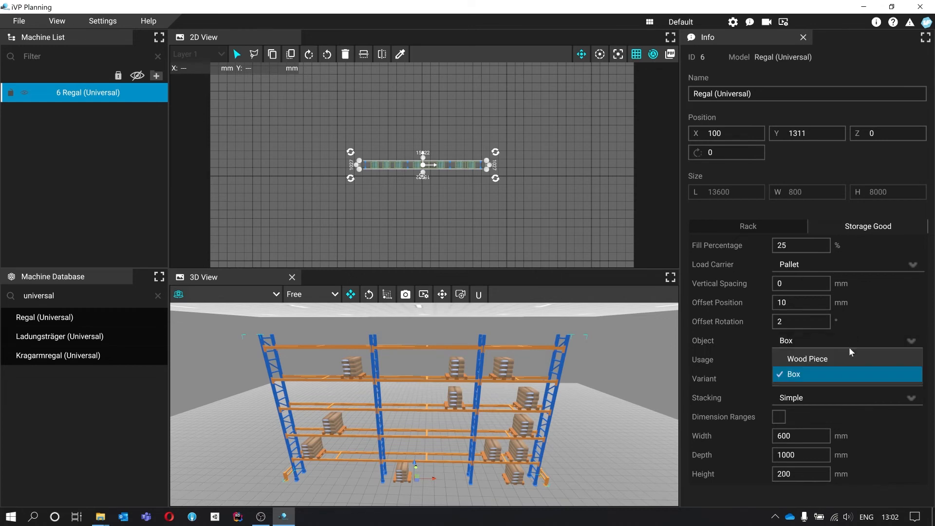
click(843, 359)
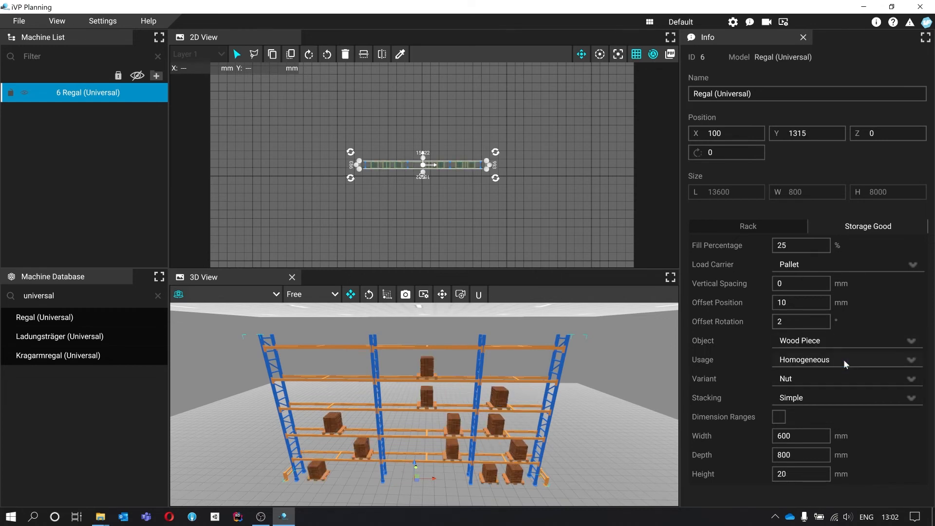
drag(621, 394, 595, 396)
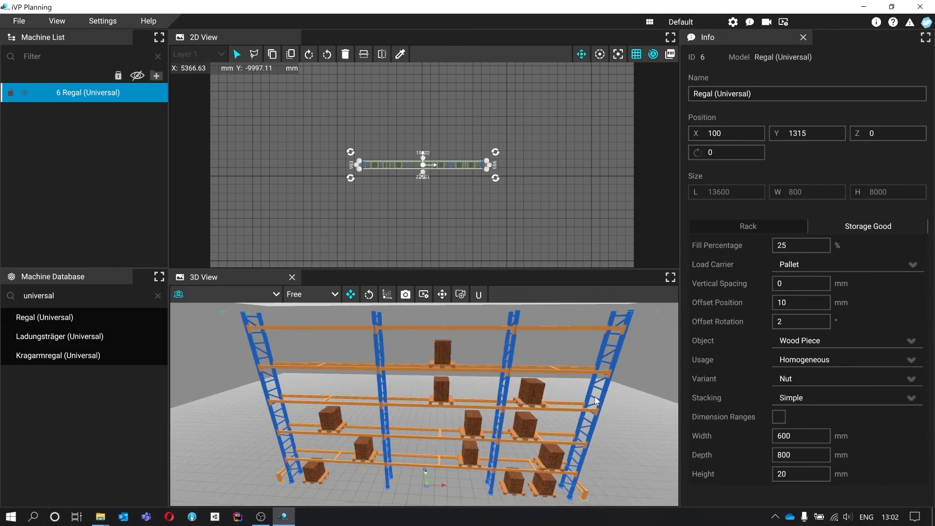
Set the depth of the stored wood pieces to 1200 mm and view the stacks in 3D
click(813, 435)
click(813, 456)
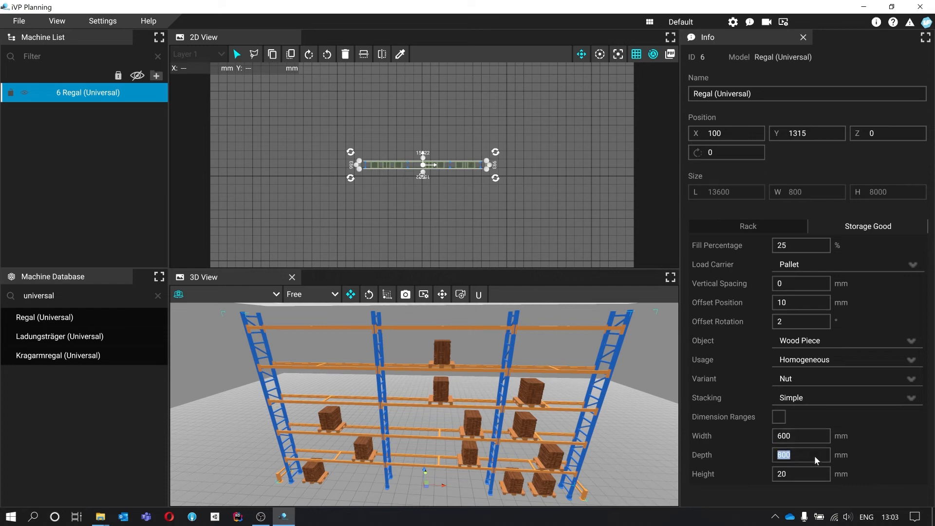
text(12)
key(Return)
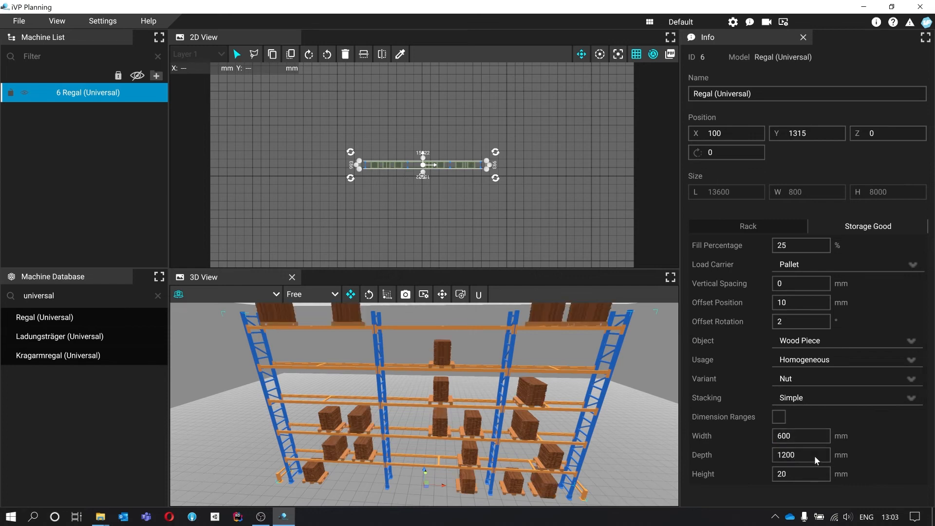
drag(621, 427, 526, 417)
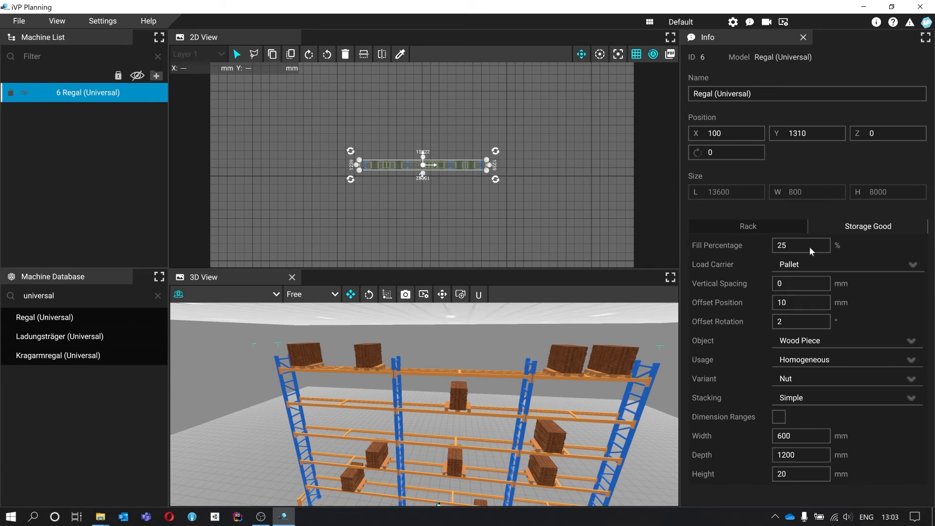
Set the fill percentage of the rack's storage goods to 75 % and view the whole rack in 3D
drag(809, 249, 782, 248)
key(Return)
mouse_move(543, 413)
mouse_down()
mouse_move(486, 448)
mouse_move(506, 418)
mouse_move(560, 412)
mouse_move(518, 406)
mouse_move(538, 409)
mouse_move(528, 409)
mouse_up()
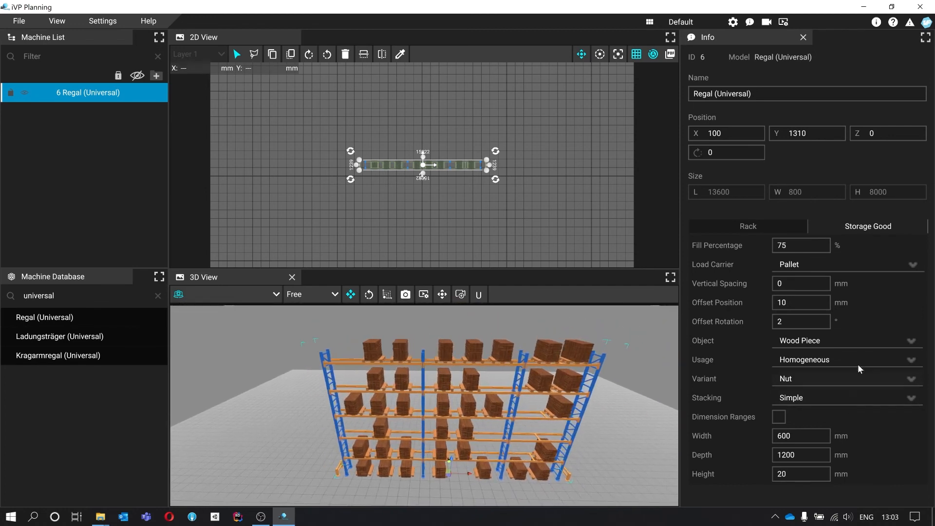
Set the storage goods' load carrier to None and view the wood stacks from above in 3D
click(889, 265)
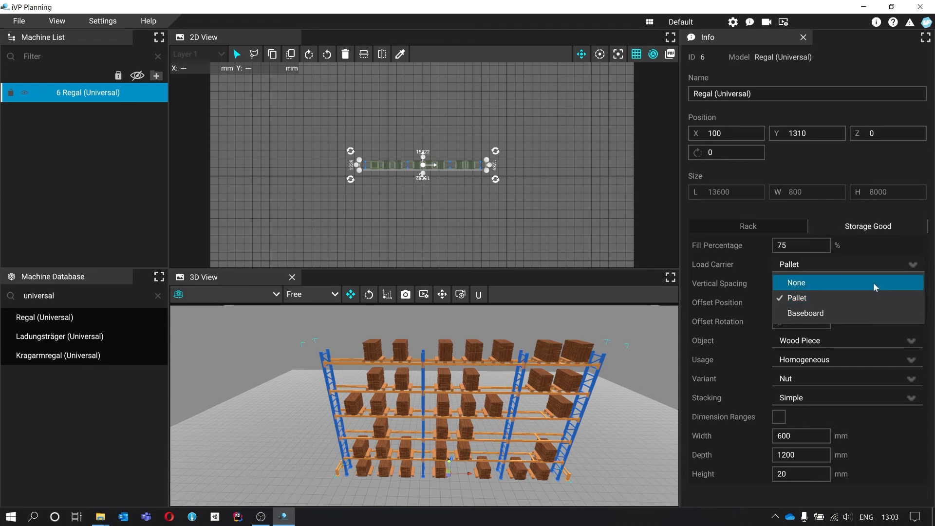
click(875, 280)
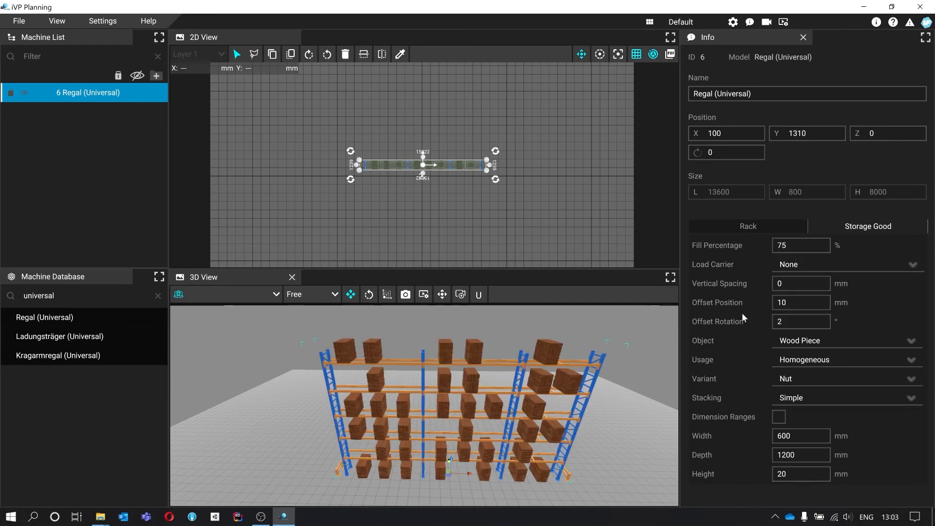
mouse_move(582, 364)
mouse_down()
mouse_move(487, 363)
mouse_move(550, 372)
mouse_move(560, 385)
mouse_move(540, 409)
mouse_move(577, 358)
mouse_up()
scroll(577, 357, down, 2)
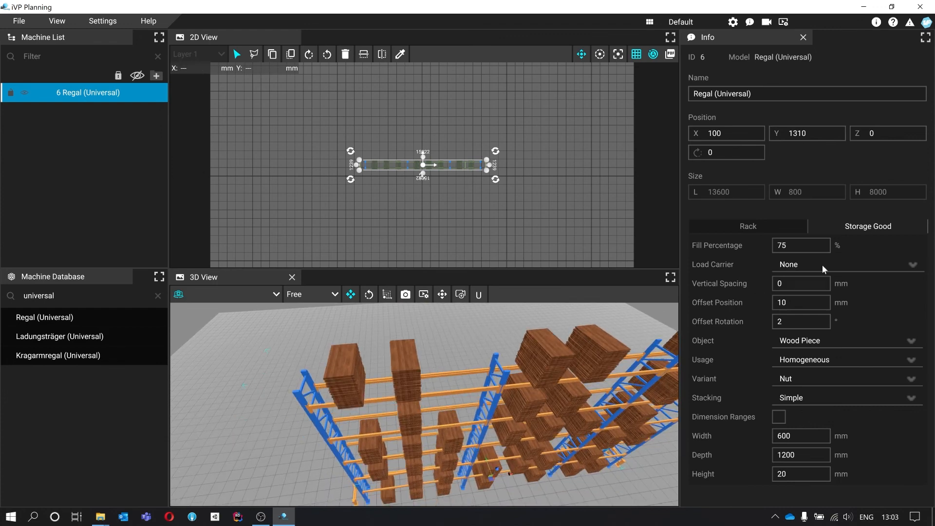
Set the storage goods' load carrier to Baseboard and view the rack from the front in 3D
click(852, 263)
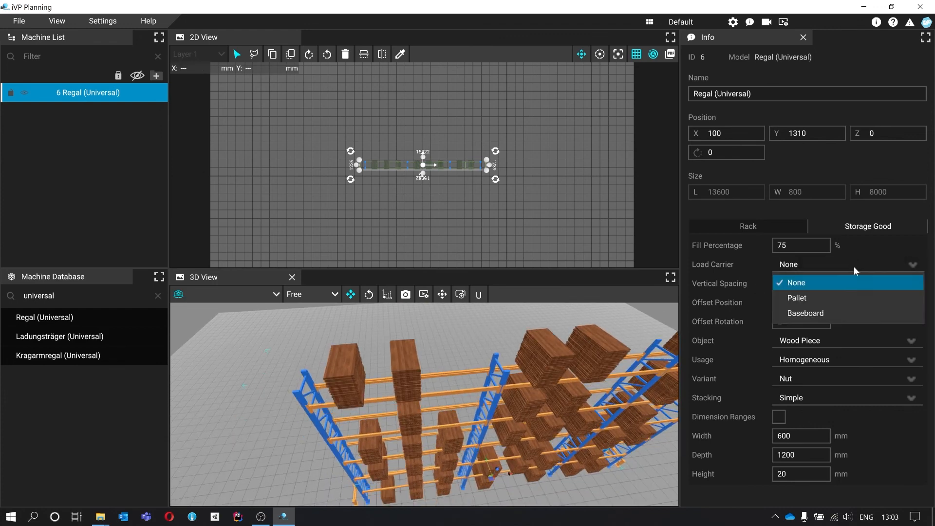
click(846, 314)
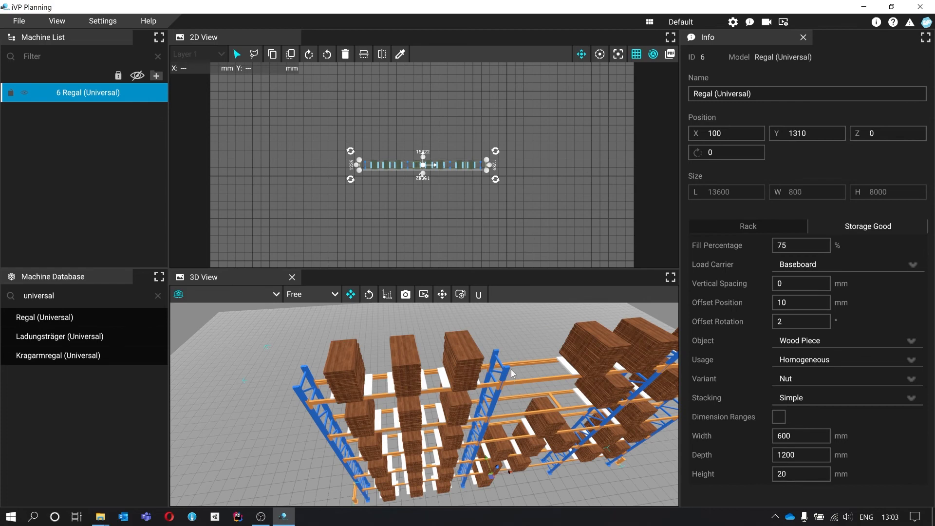
drag(511, 373, 558, 323)
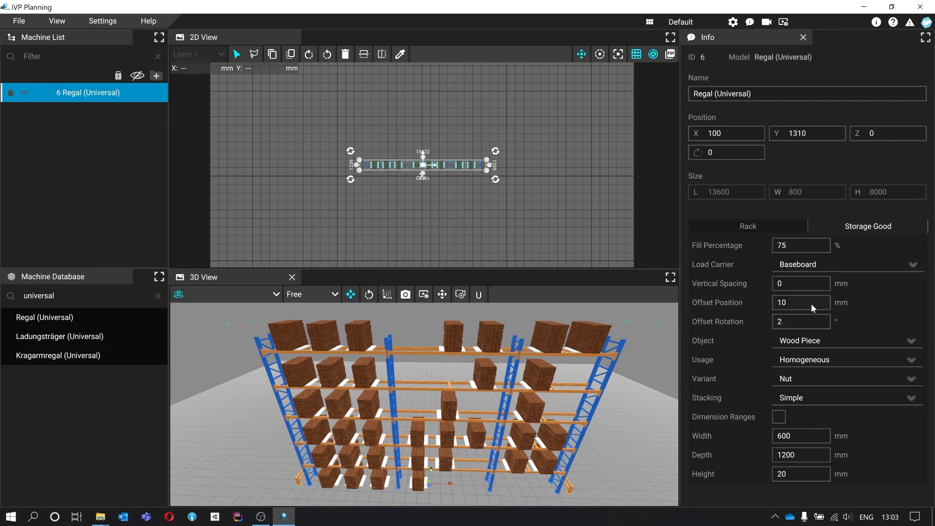
Set the material variant of the stored wood pieces to Beech
click(869, 360)
click(867, 378)
click(867, 377)
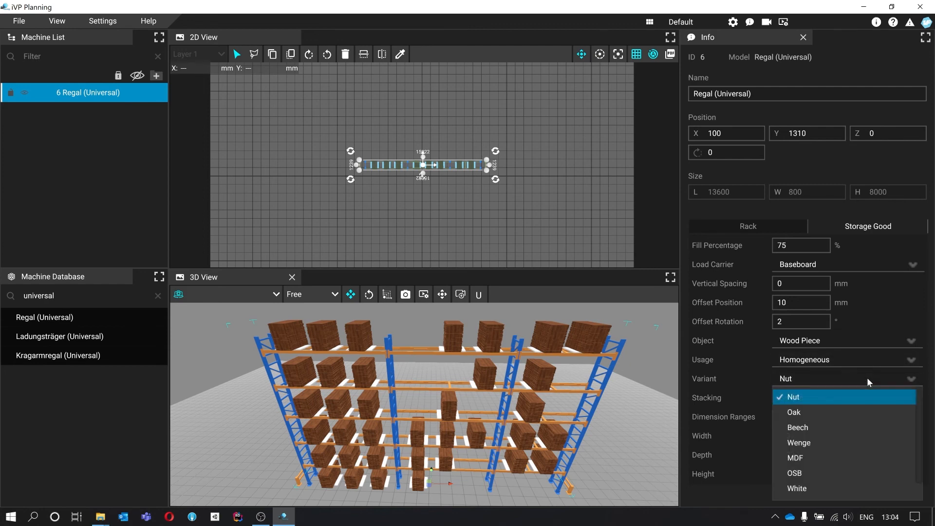
click(854, 424)
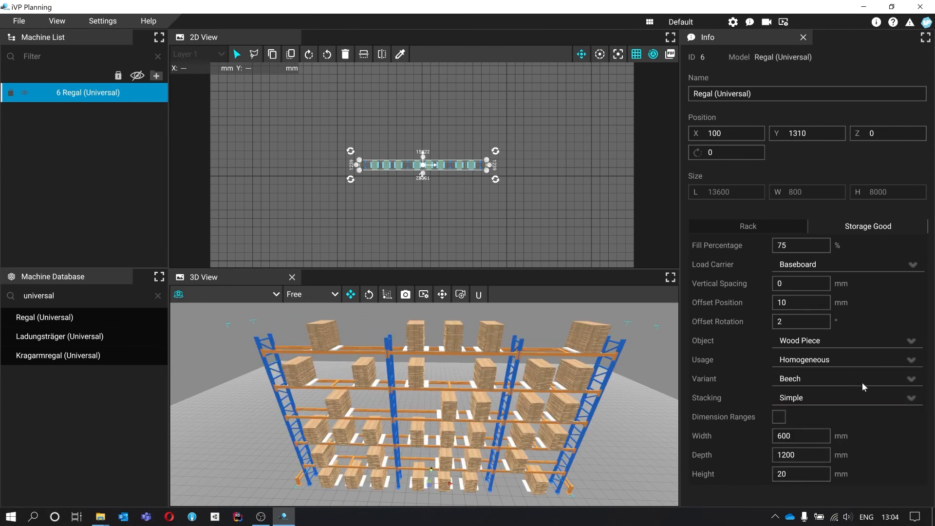
Set the wood pieces' usage to Random and their stacking to Fir Tree
click(868, 360)
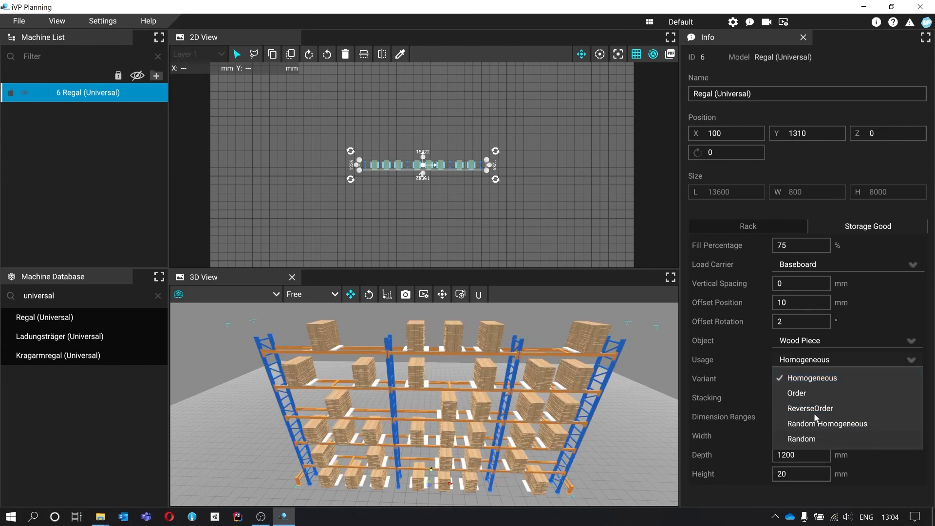
click(877, 436)
drag(498, 387, 473, 272)
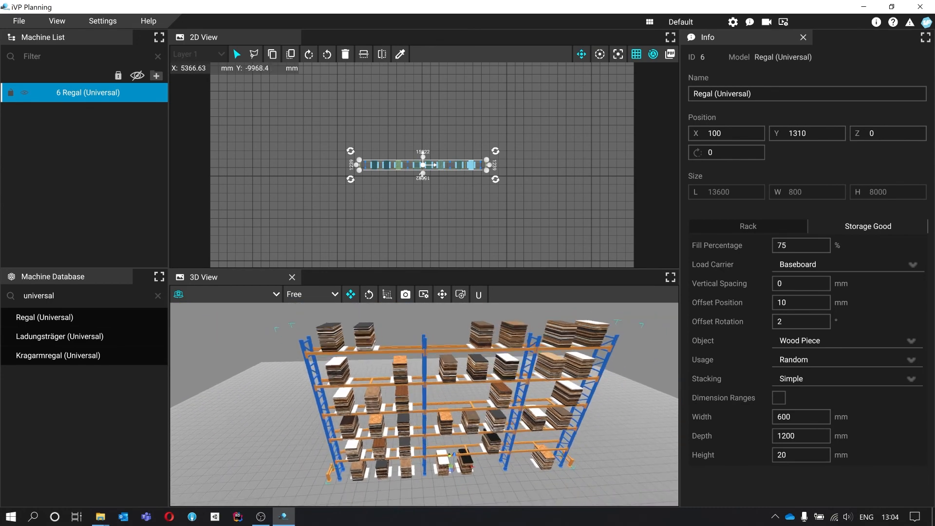
click(871, 383)
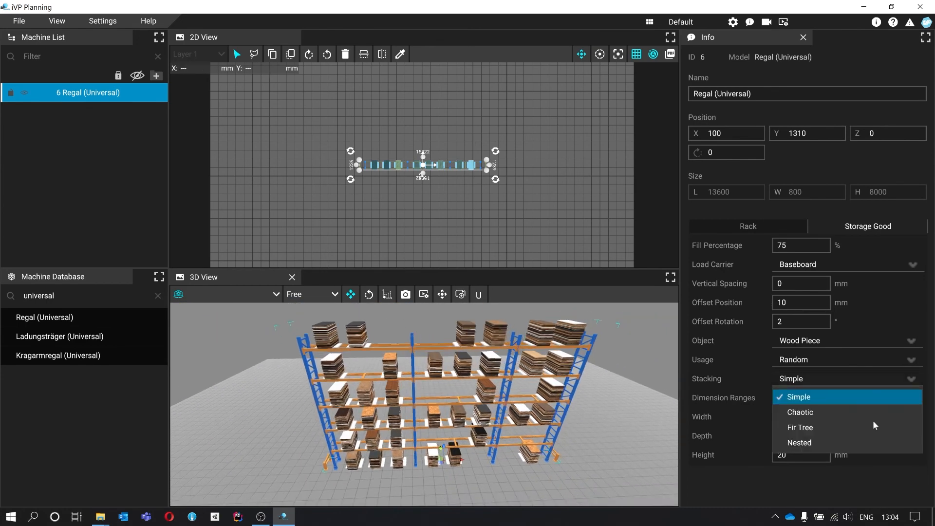
click(869, 427)
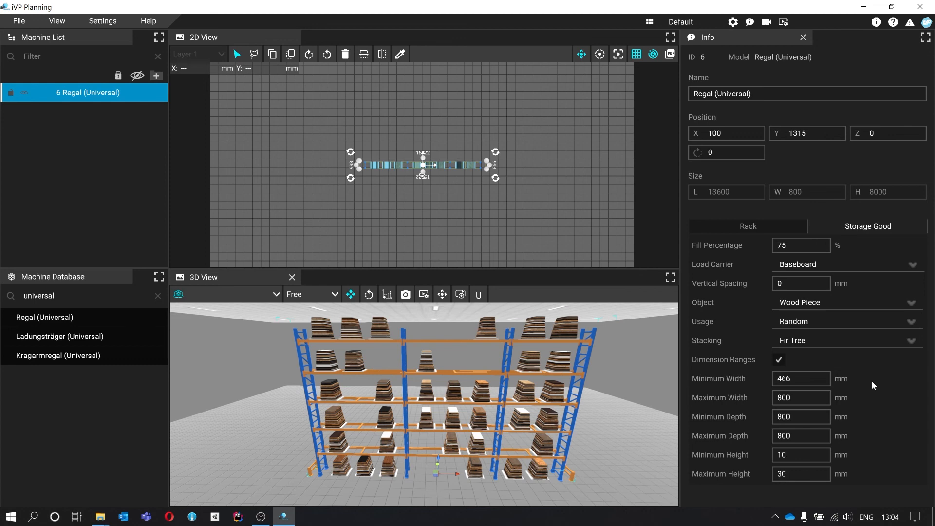
Show the rack settings again and examine the filled rack from the side in 3D
click(783, 226)
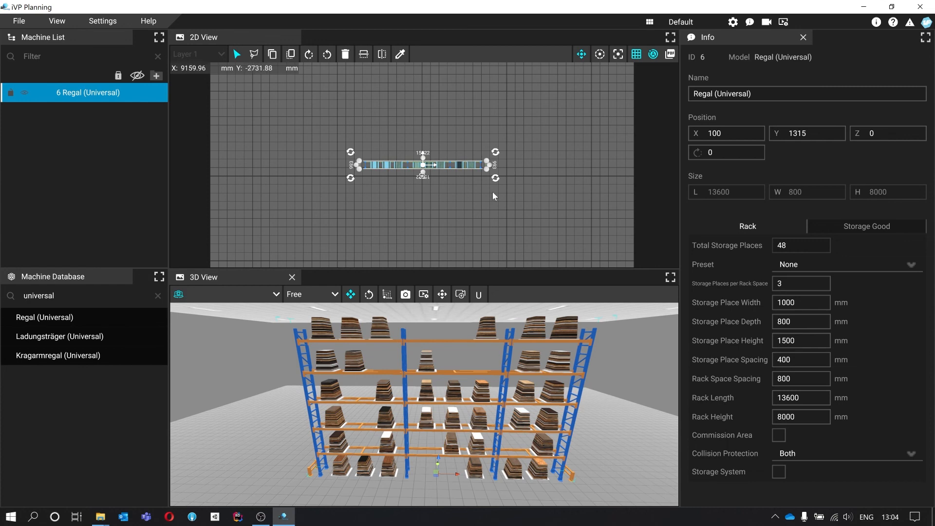
key(d)
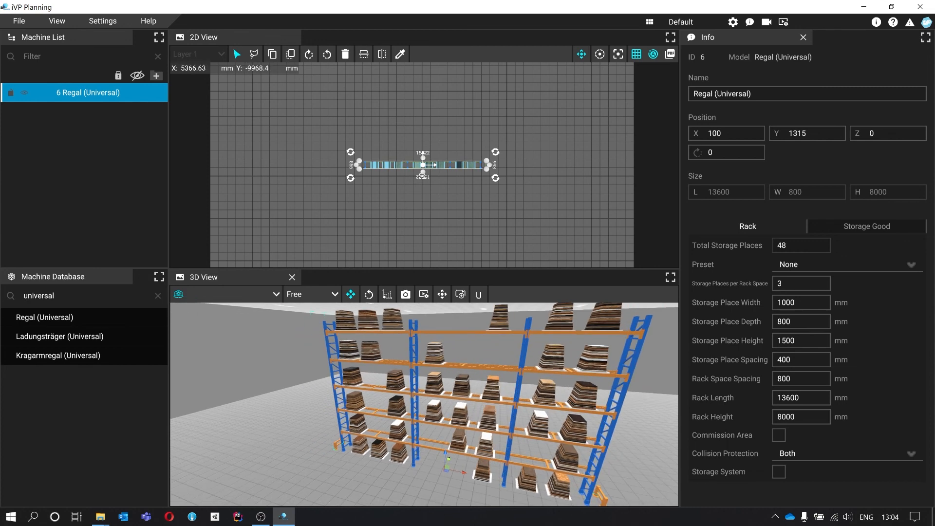
drag(491, 366, 582, 367)
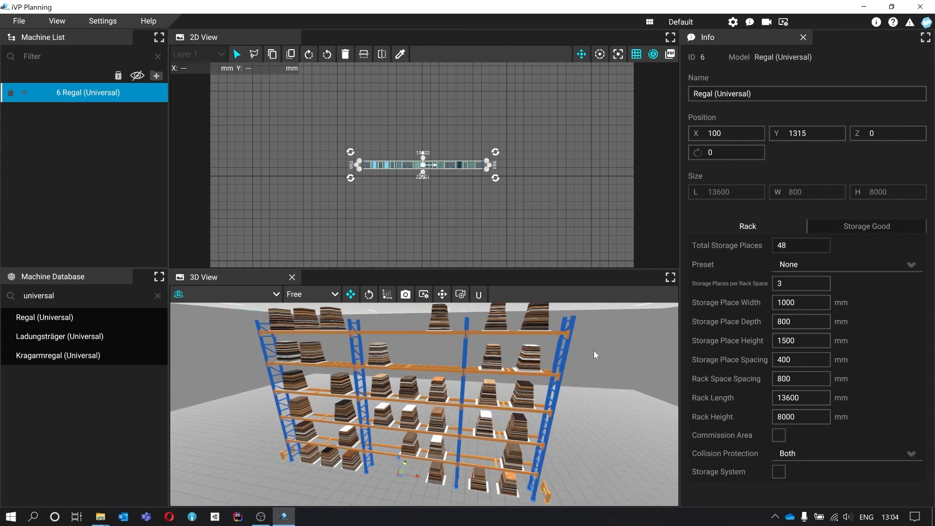